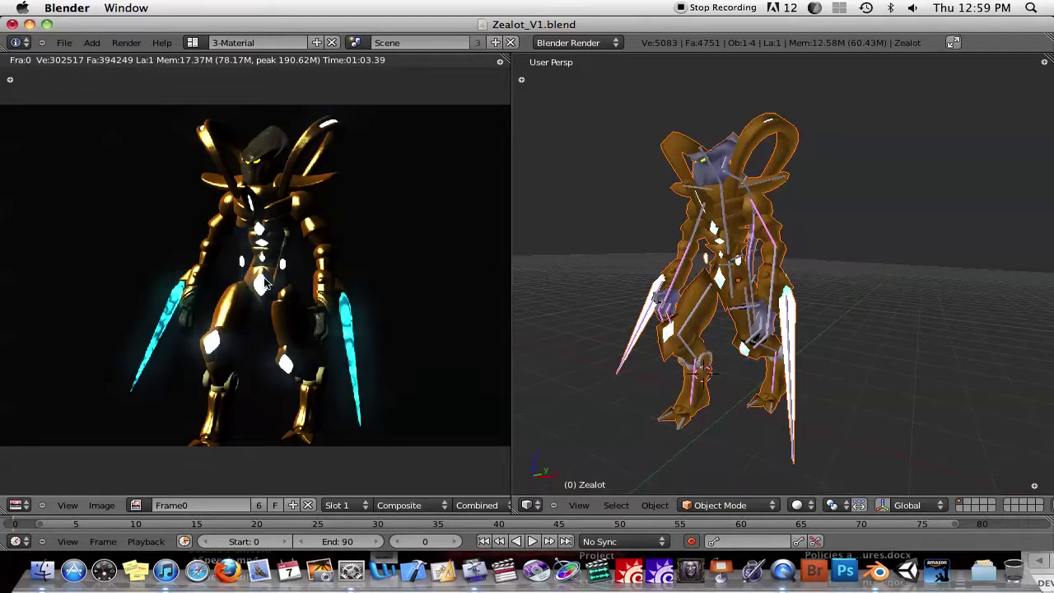
- Replace the rendered image view with the Psi Blades material settings and widen the 3D view beside them
scroll(239, 236, up, 2)
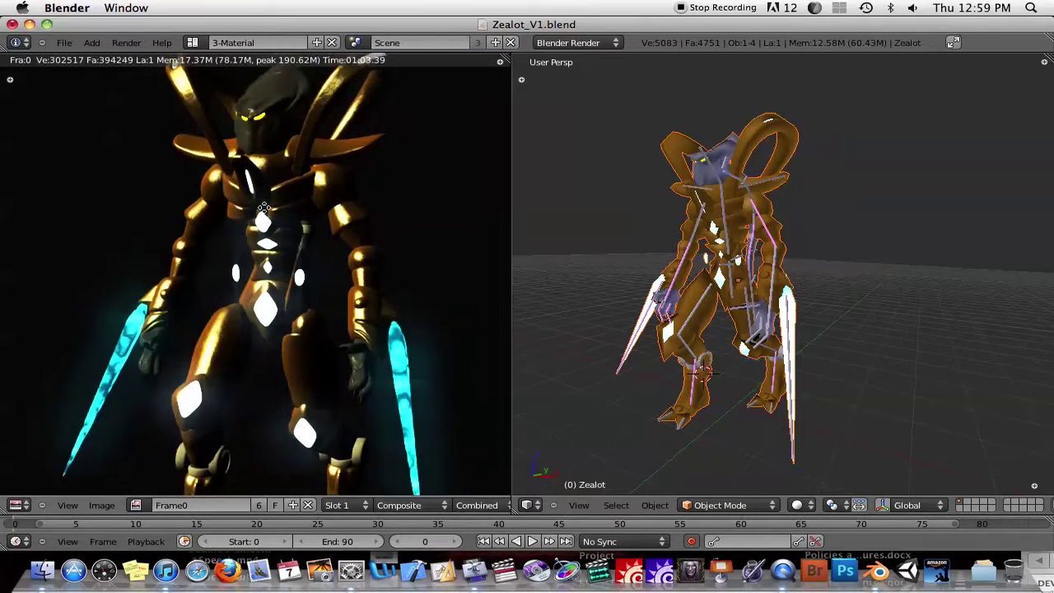
scroll(270, 151, down, 1)
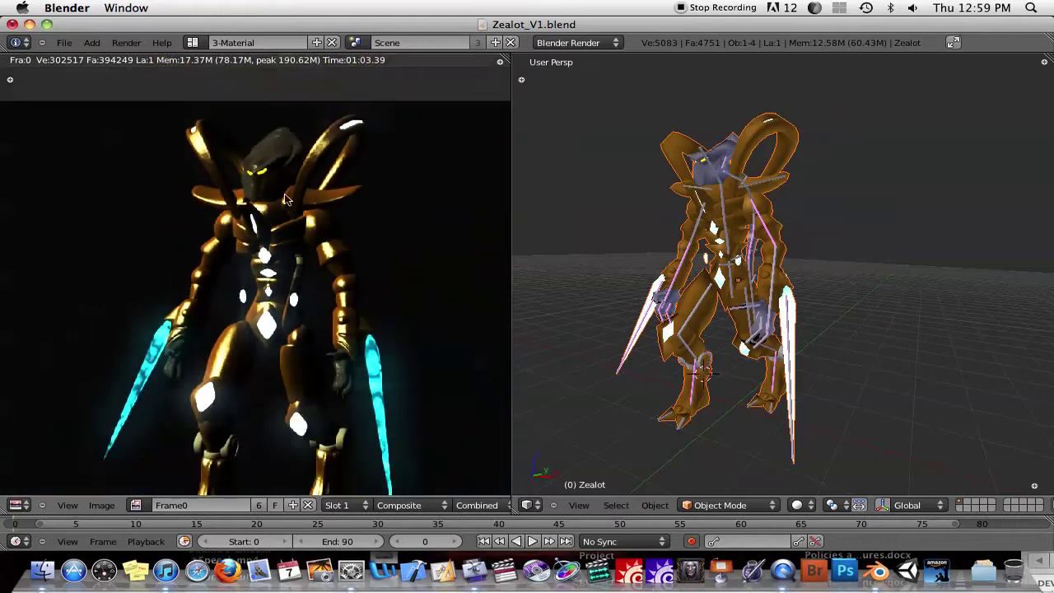
scroll(193, 214, down, 2)
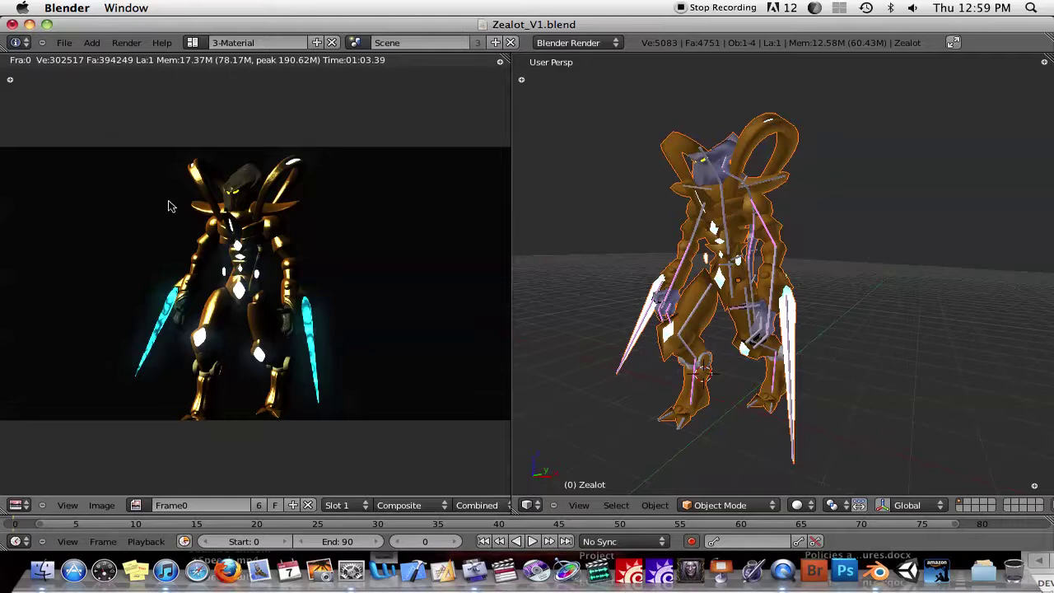
middle_drag(251, 268, 247, 265)
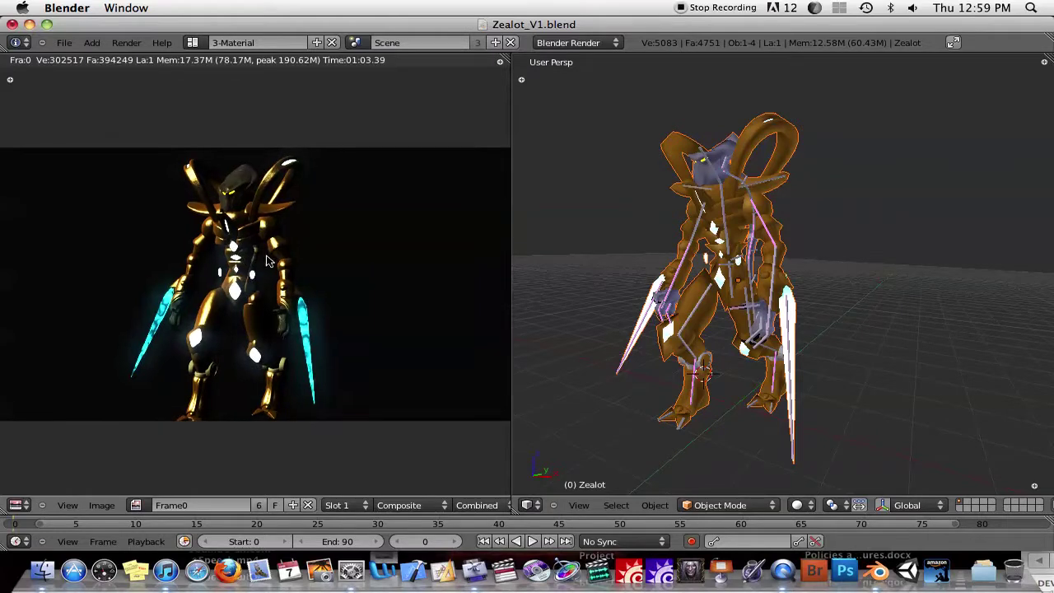
mouse_move(690, 292)
middle_down()
mouse_move(700, 285)
mouse_move(698, 297)
middle_up()
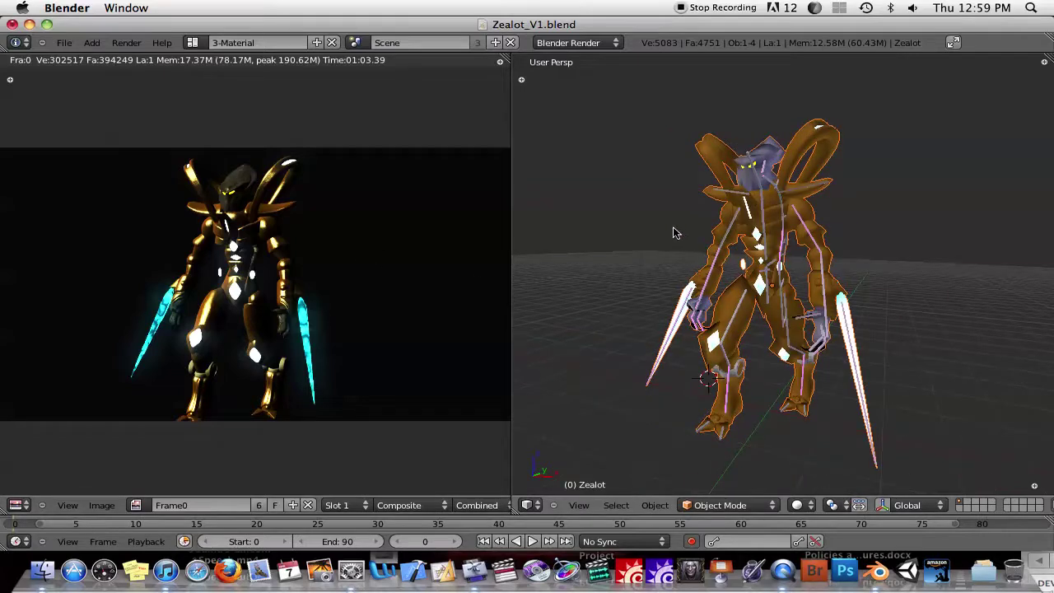
click(16, 505)
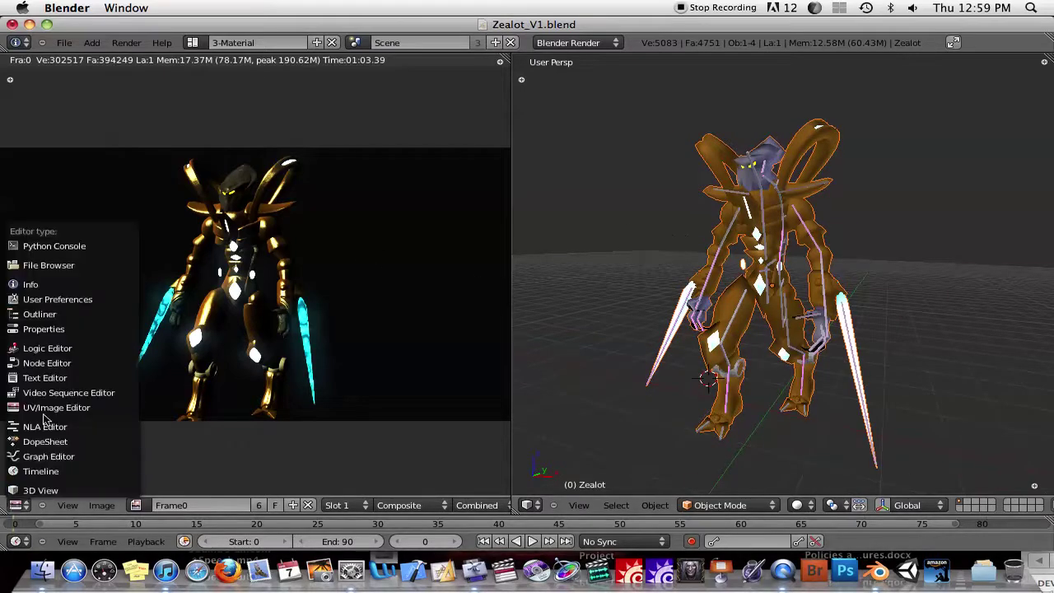
click(41, 329)
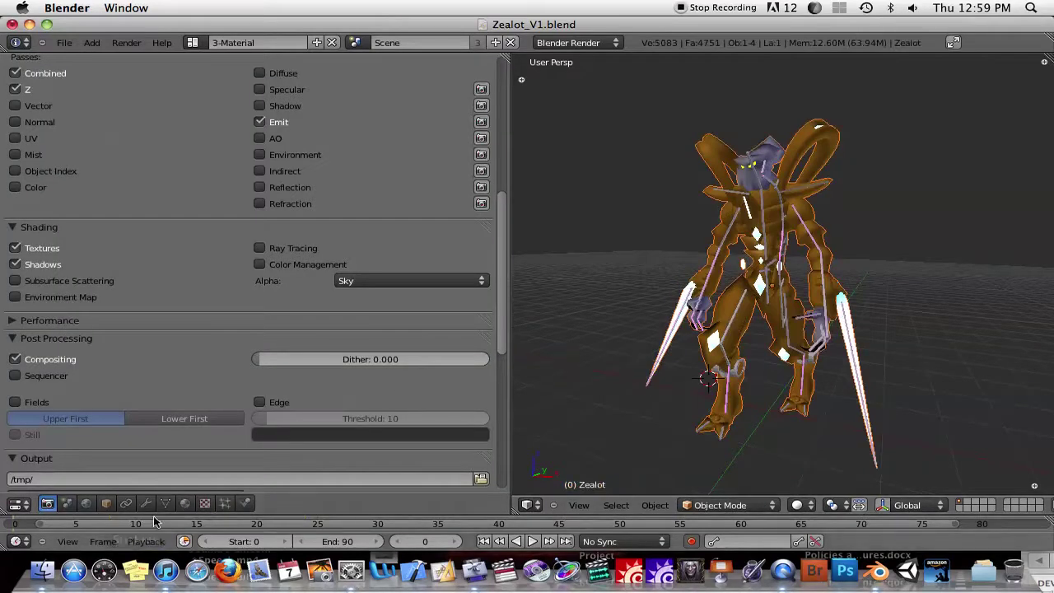
click(185, 504)
scroll(288, 262, up, 5)
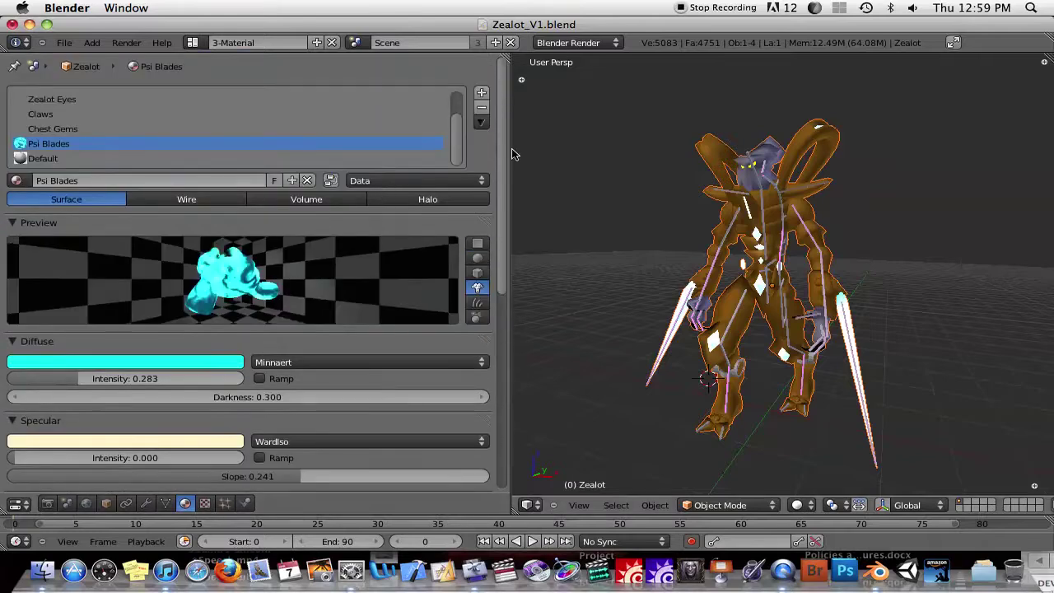
drag(511, 149, 426, 151)
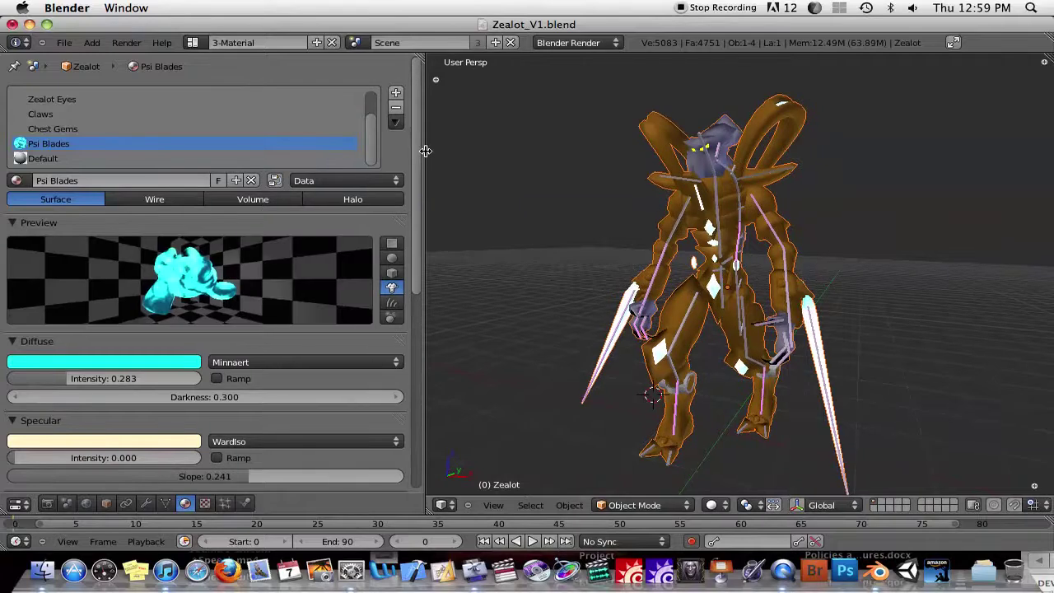
- Review the Psi Blades material's diffuse, specular and shading settings against the Zealot model
scroll(802, 313, down, 3)
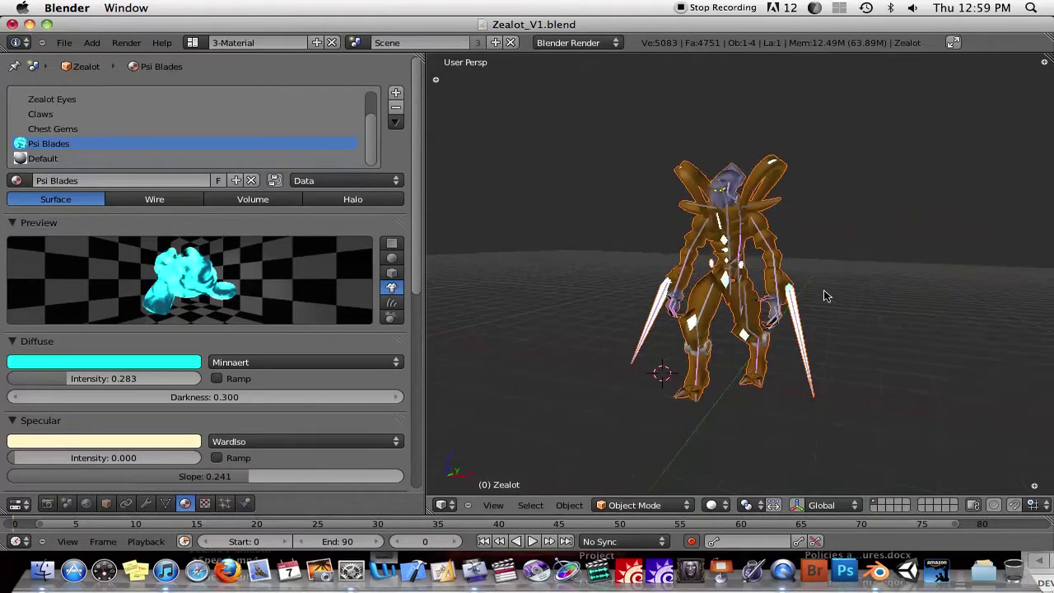
middle_drag(827, 296, 791, 298)
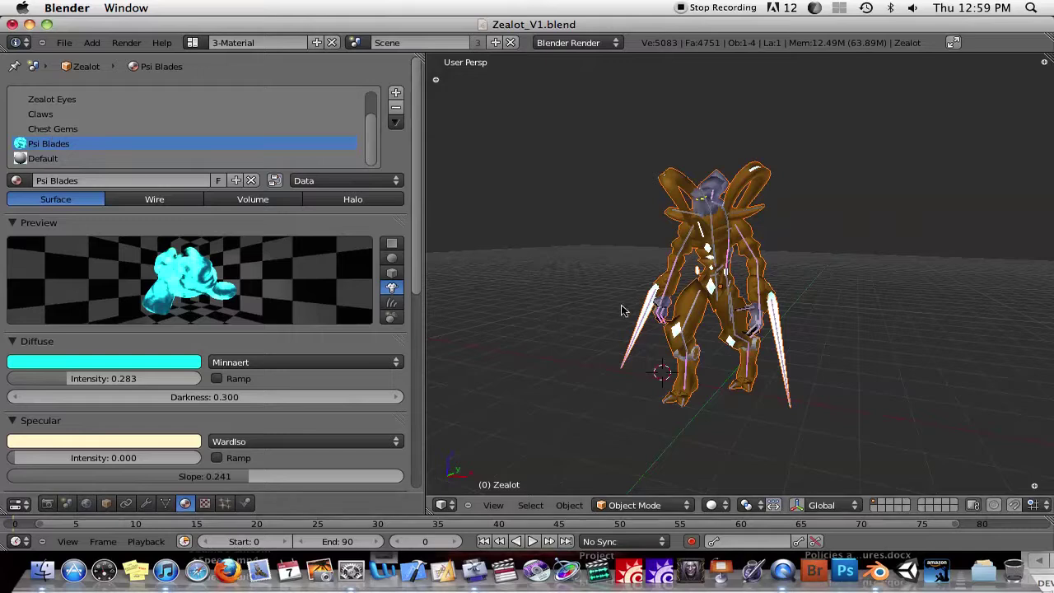
middle_drag(781, 302, 803, 304)
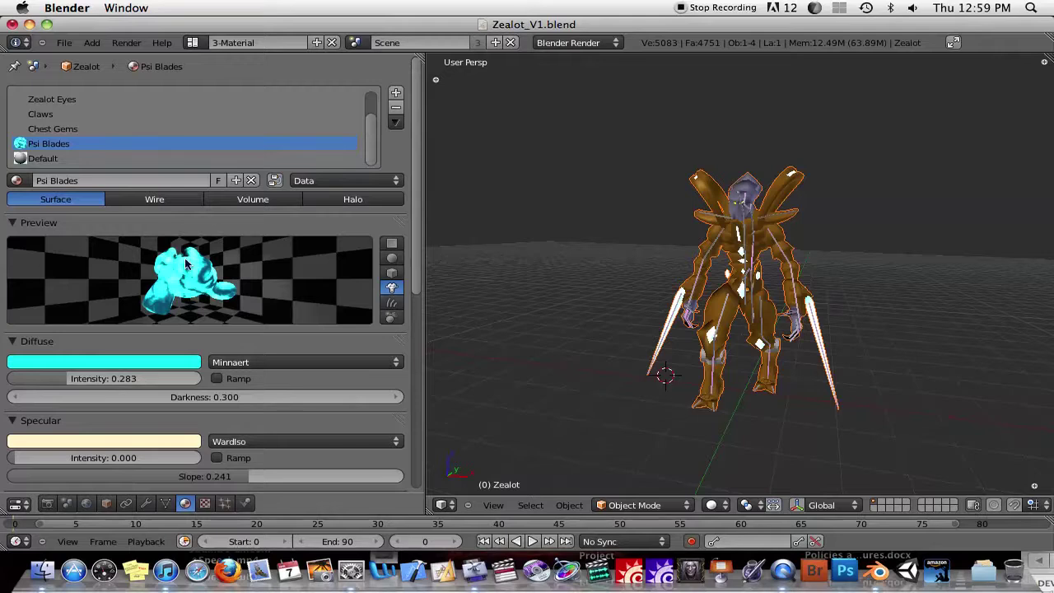
scroll(163, 237, down, 4)
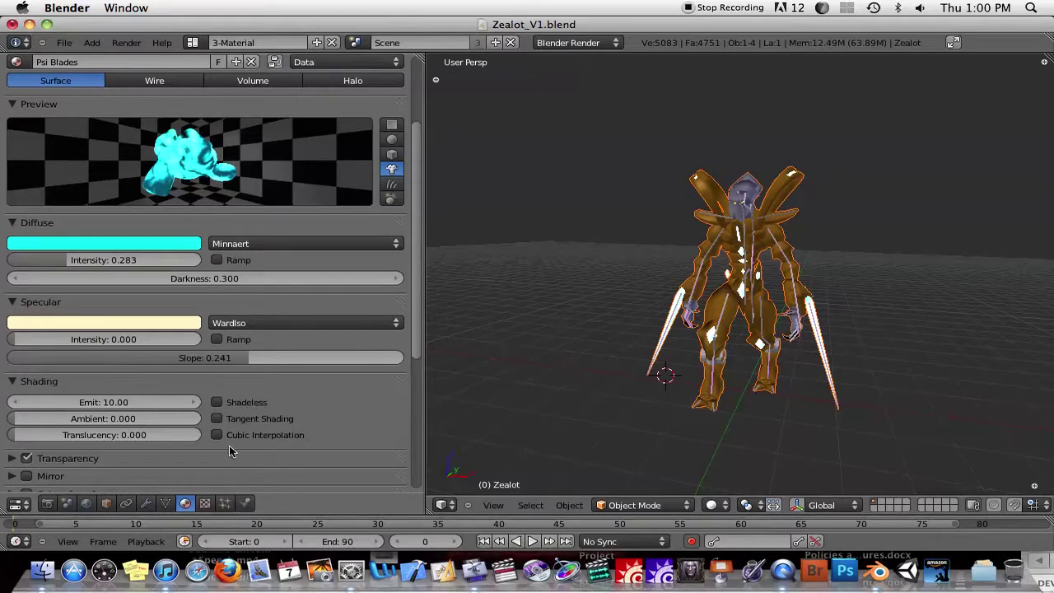
- Examine the Psi Blades textures, especially the marble, mapping and influence settings of Psi Blade Luminosity
click(205, 504)
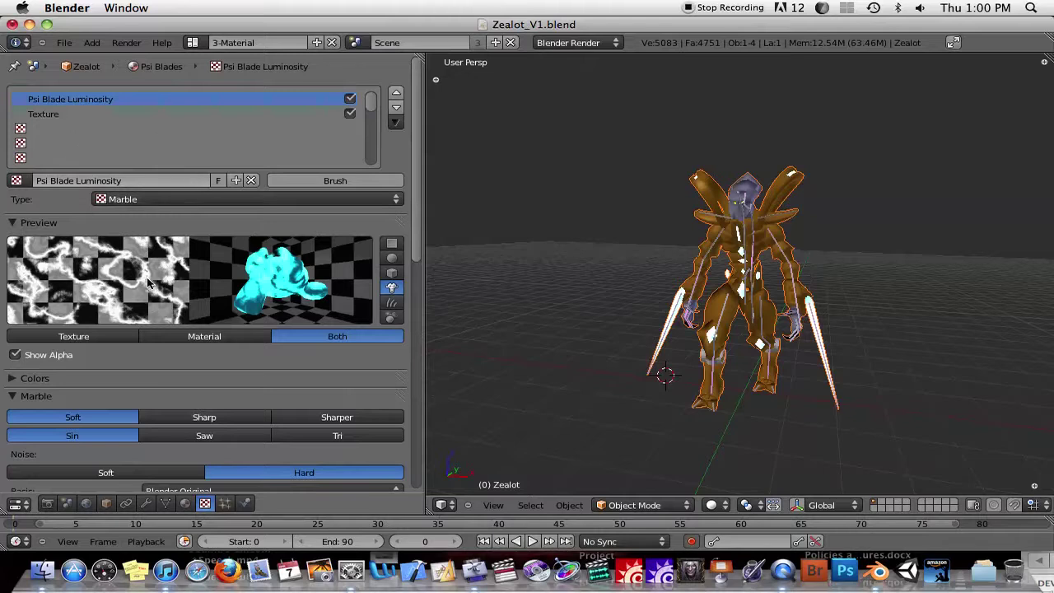
click(63, 115)
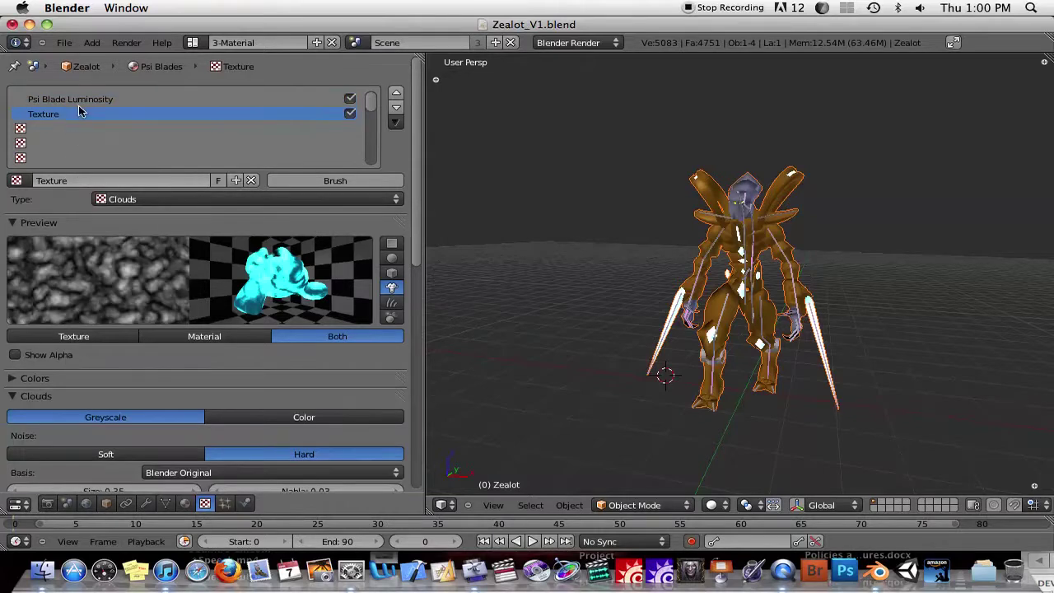
click(136, 100)
scroll(195, 278, down, 12)
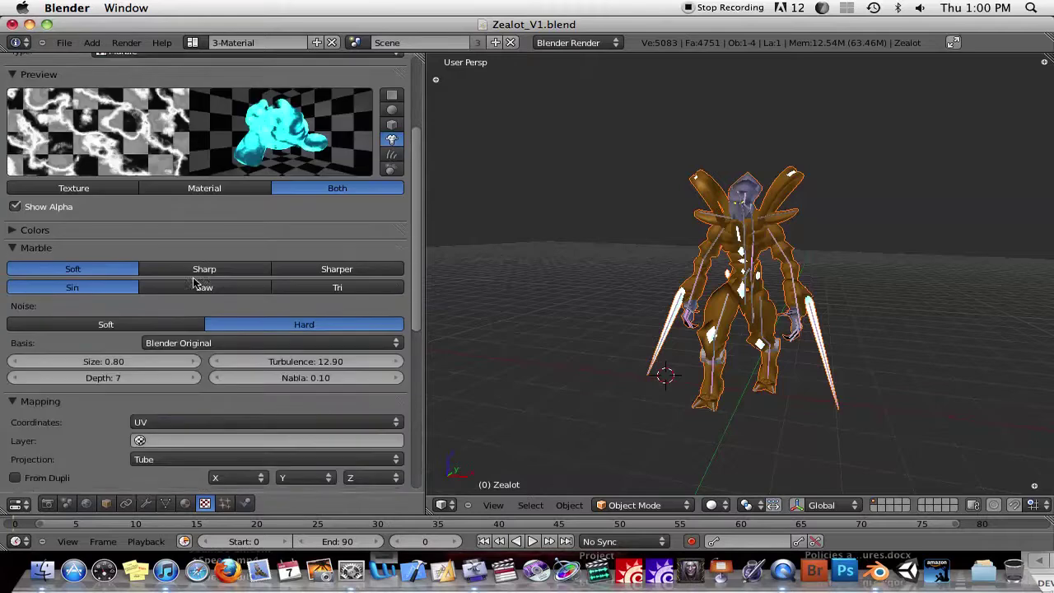
scroll(195, 277, down, 2)
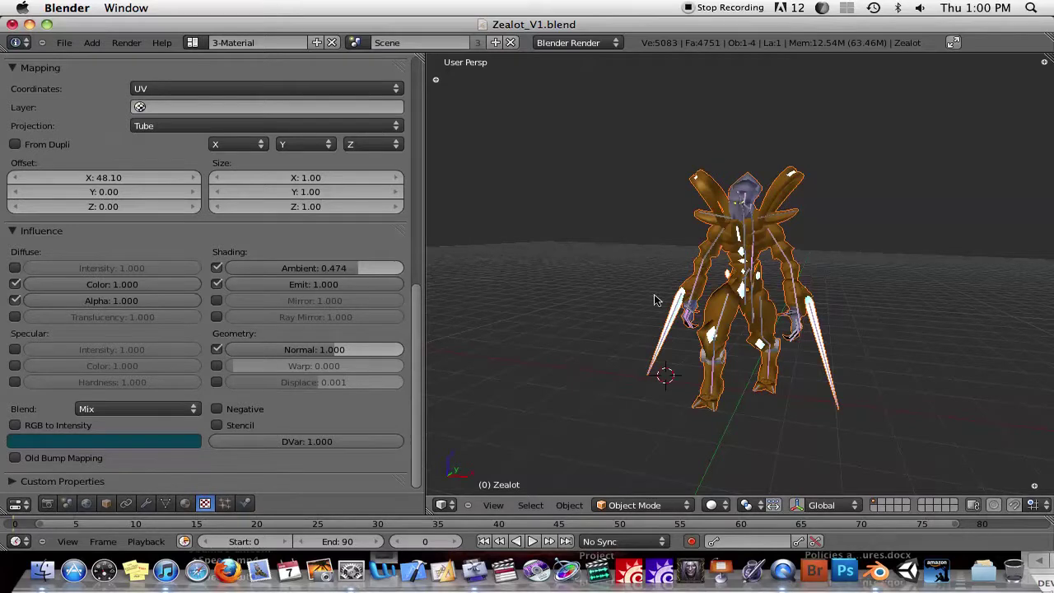
scroll(739, 329, up, 4)
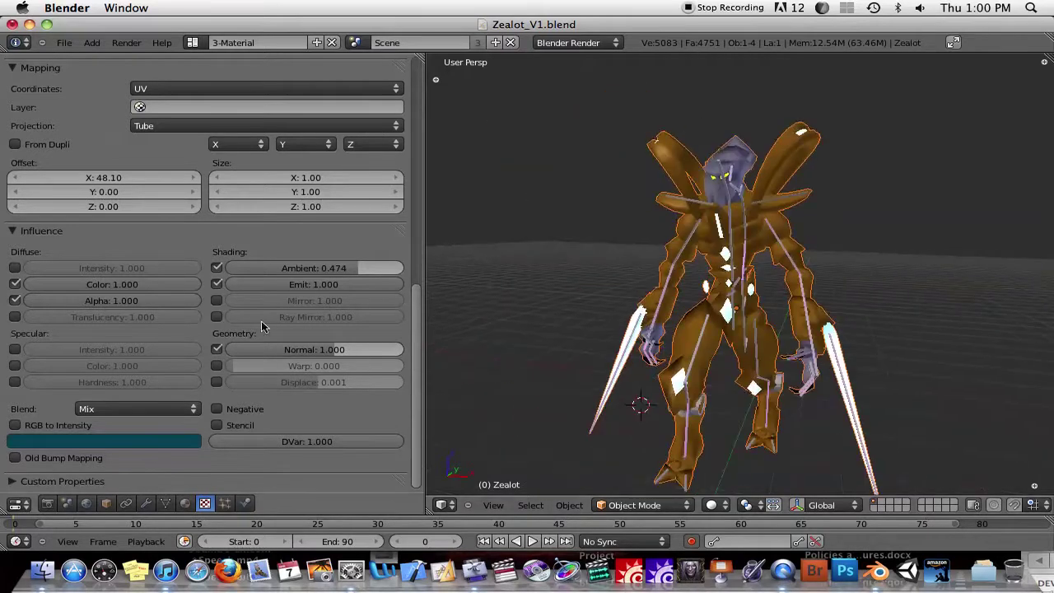
scroll(274, 323, up, 1)
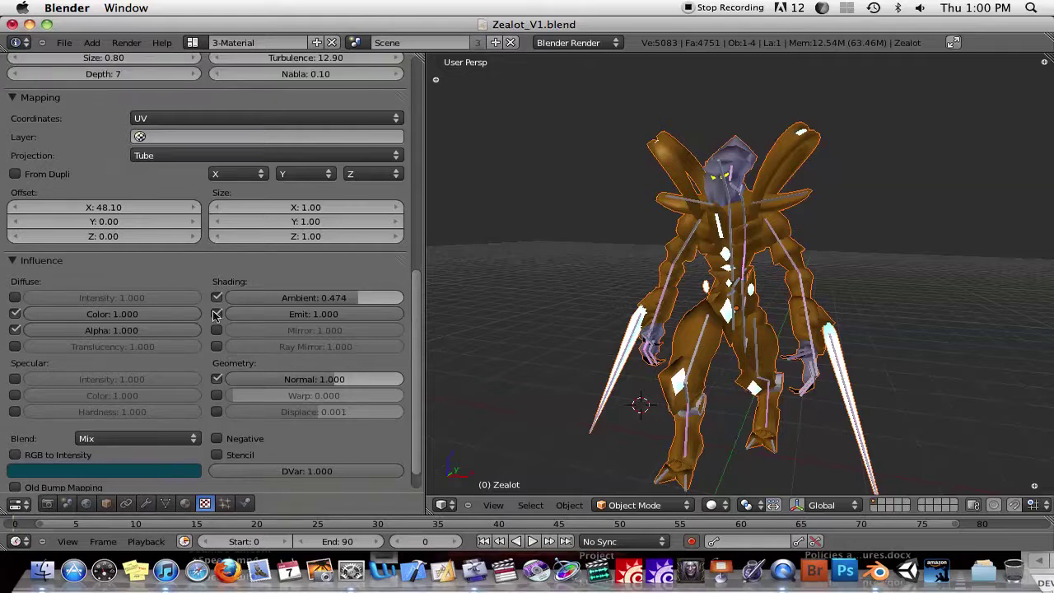
scroll(221, 320, up, 12)
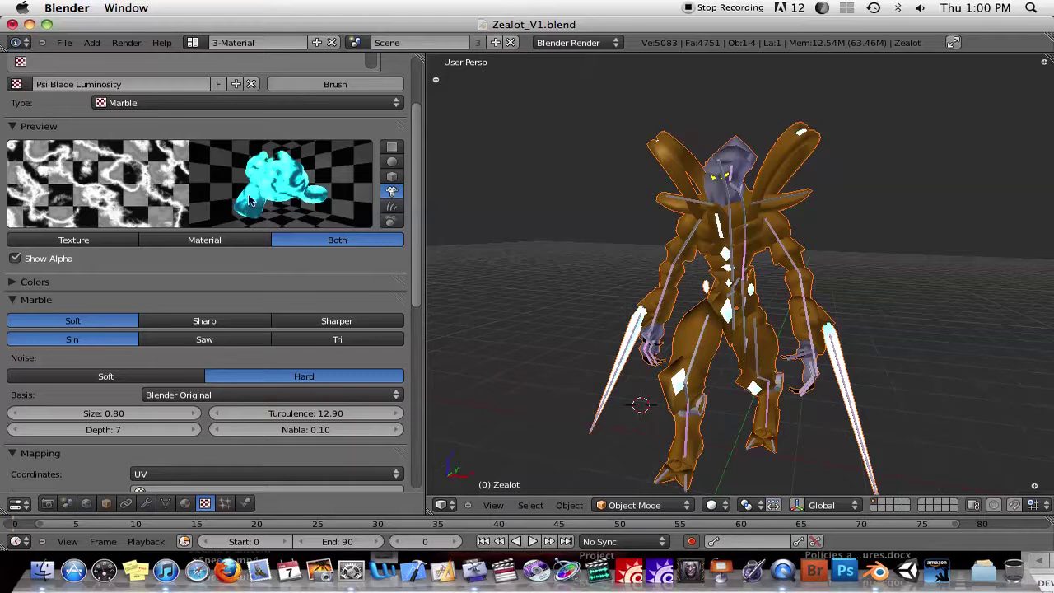
middle_drag(723, 358, 704, 336)
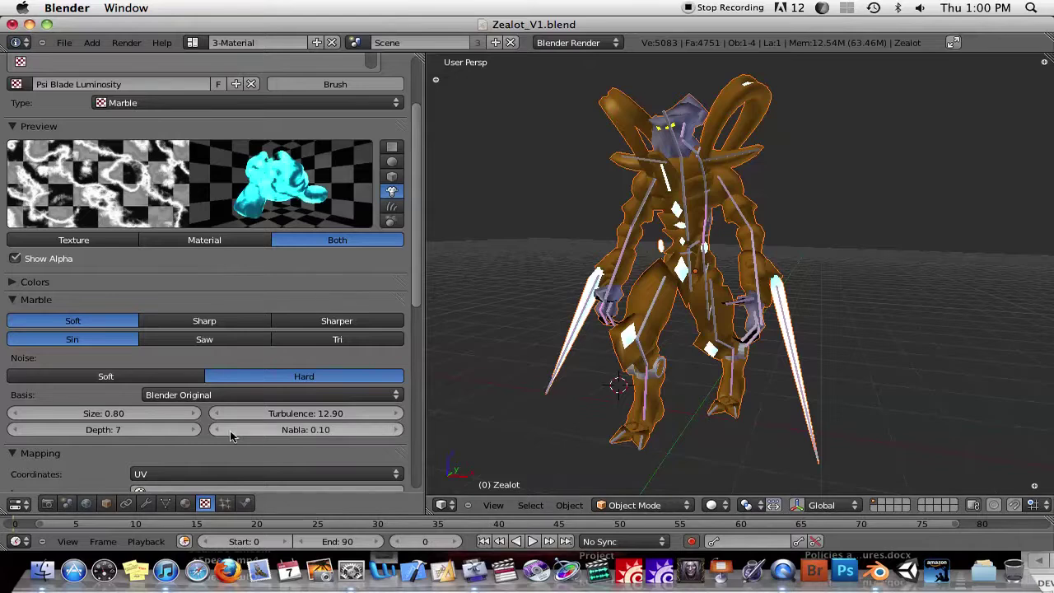
- Show the scene's render settings and review the render layer's included elements and passes
click(185, 503)
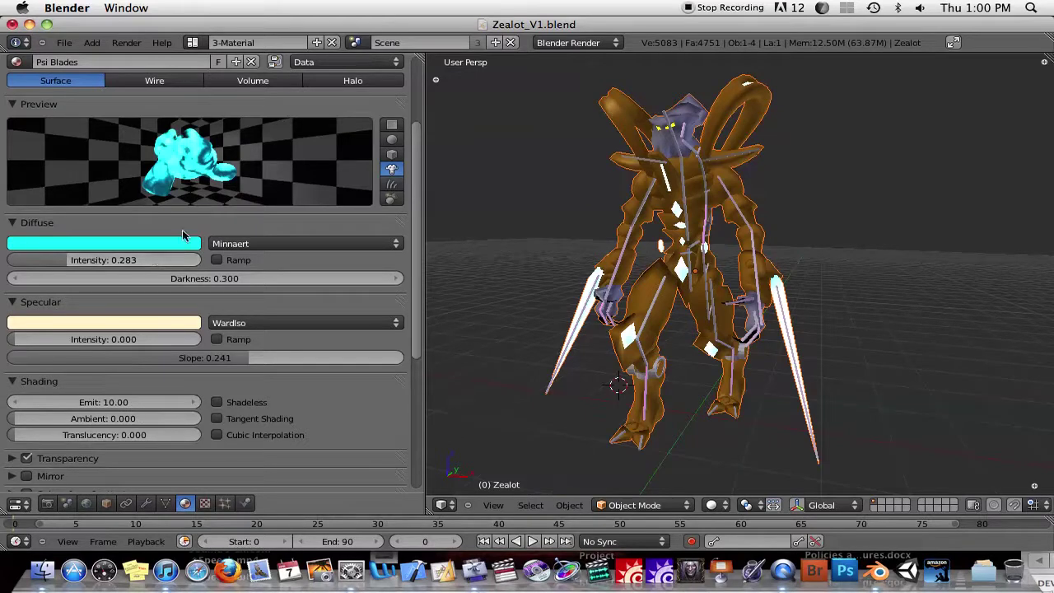
click(47, 504)
scroll(134, 293, up, 6)
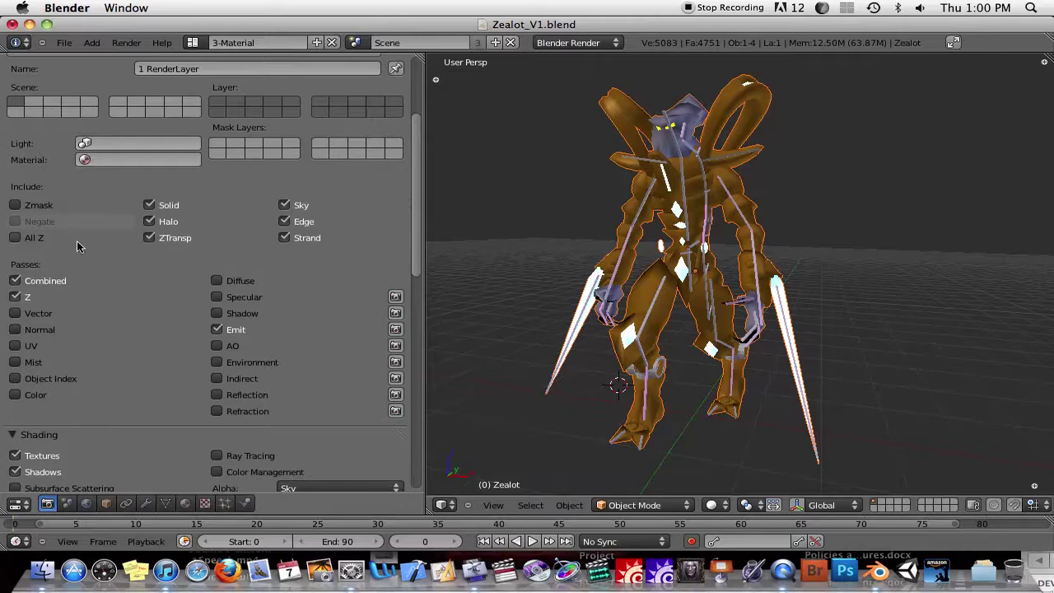
scroll(32, 206, up, 3)
scroll(34, 190, up, 2)
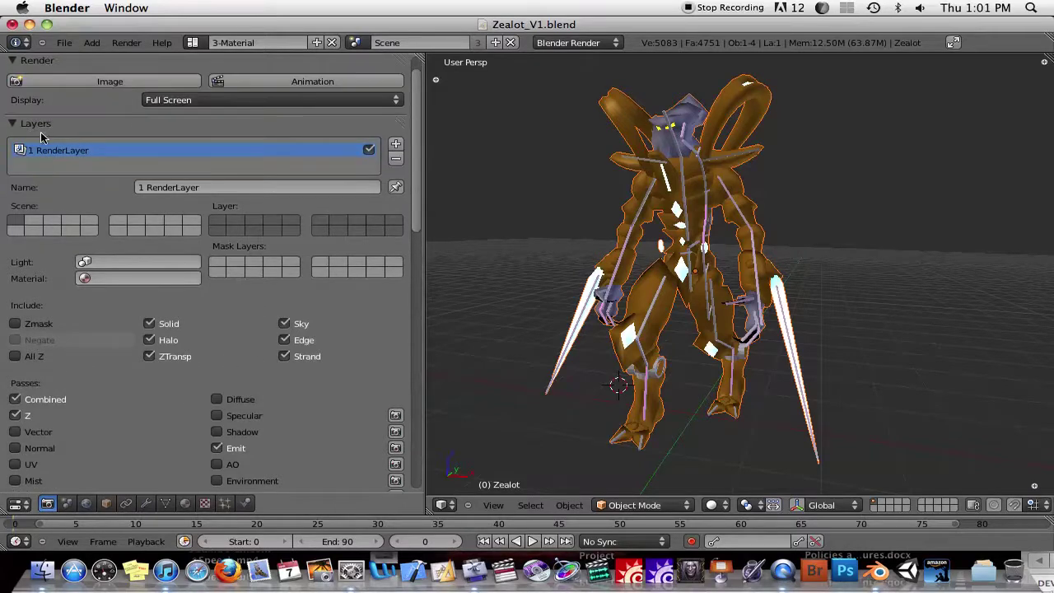
click(37, 126)
click(48, 128)
scroll(99, 298, down, 3)
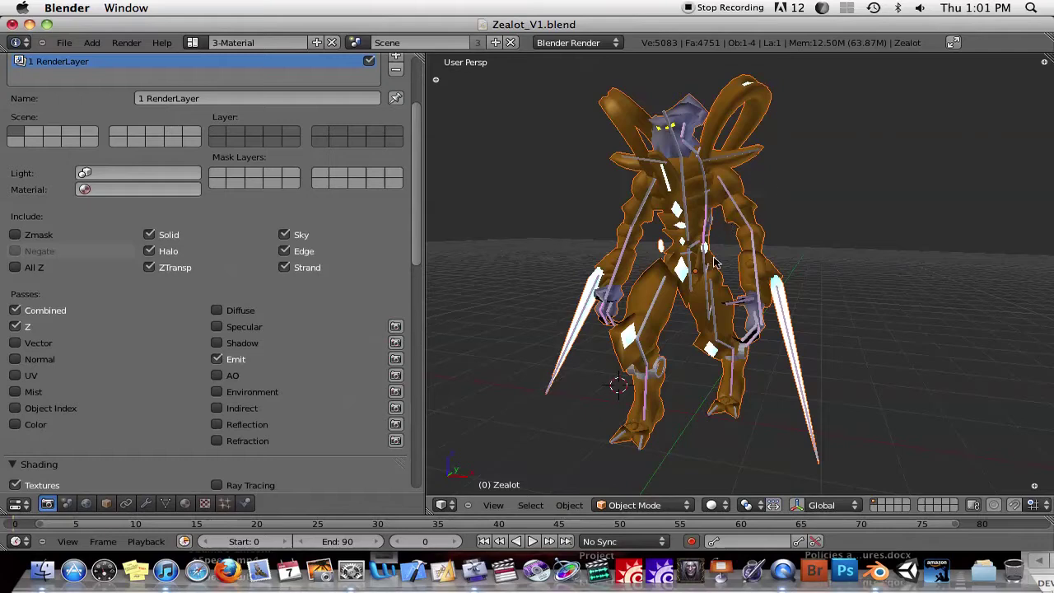
- Try toggling the UV and Emit passes of the render layer
click(15, 344)
click(15, 376)
scroll(655, 315, down, 3)
middle_drag(655, 315, 601, 326)
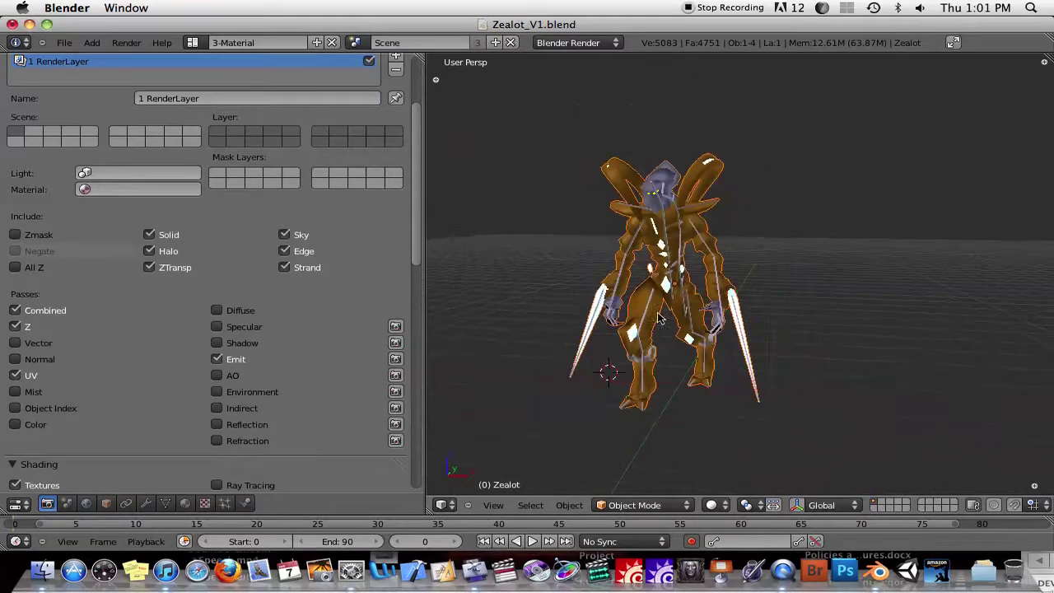
click(14, 376)
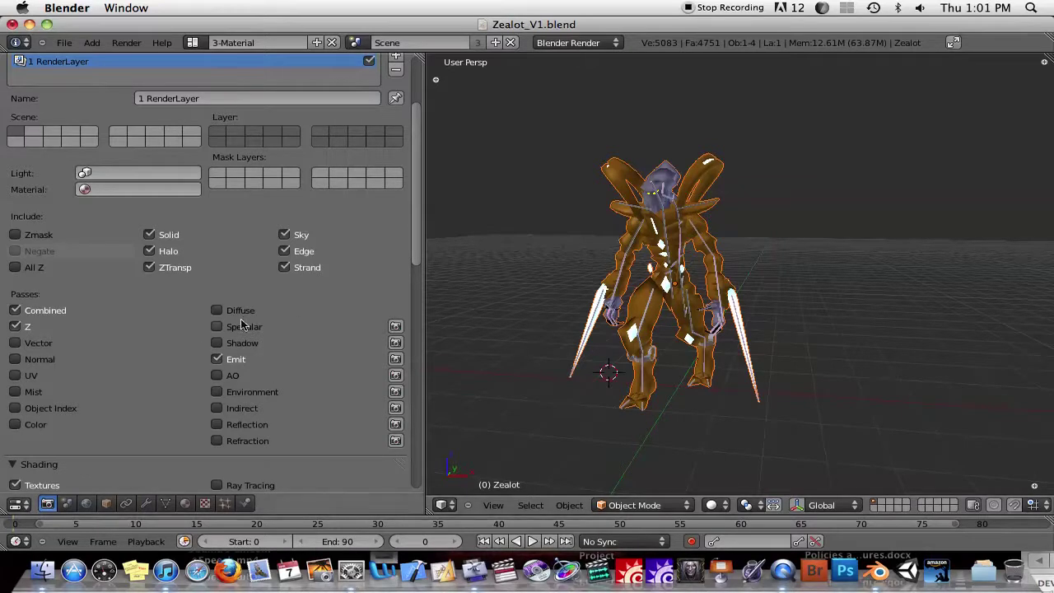
click(217, 361)
click(216, 360)
- Check the Compositing option under post processing and replace the 3D view with the Node Editor
scroll(116, 275, down, 10)
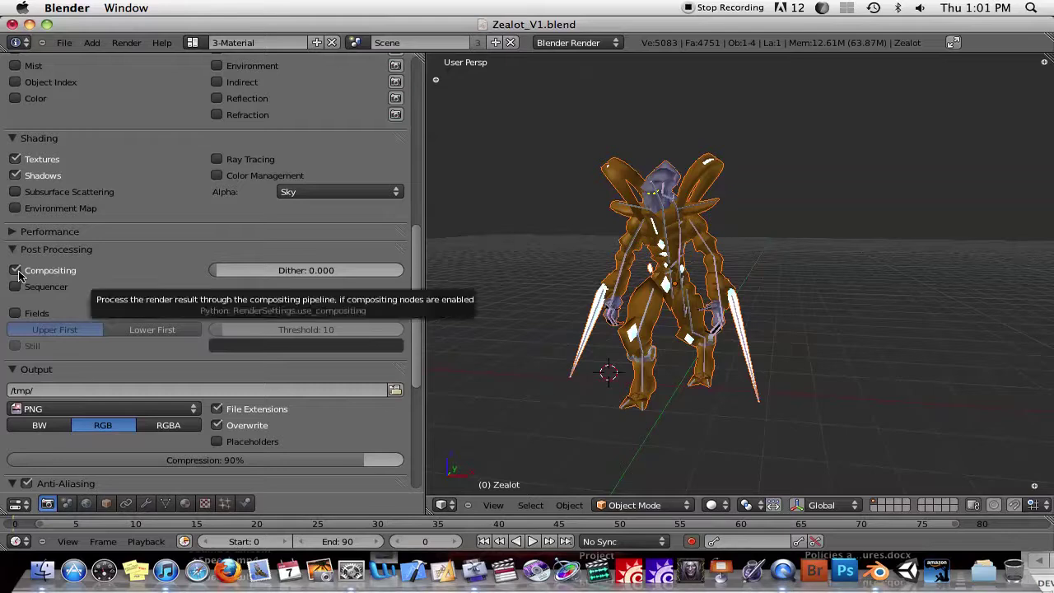
click(454, 507)
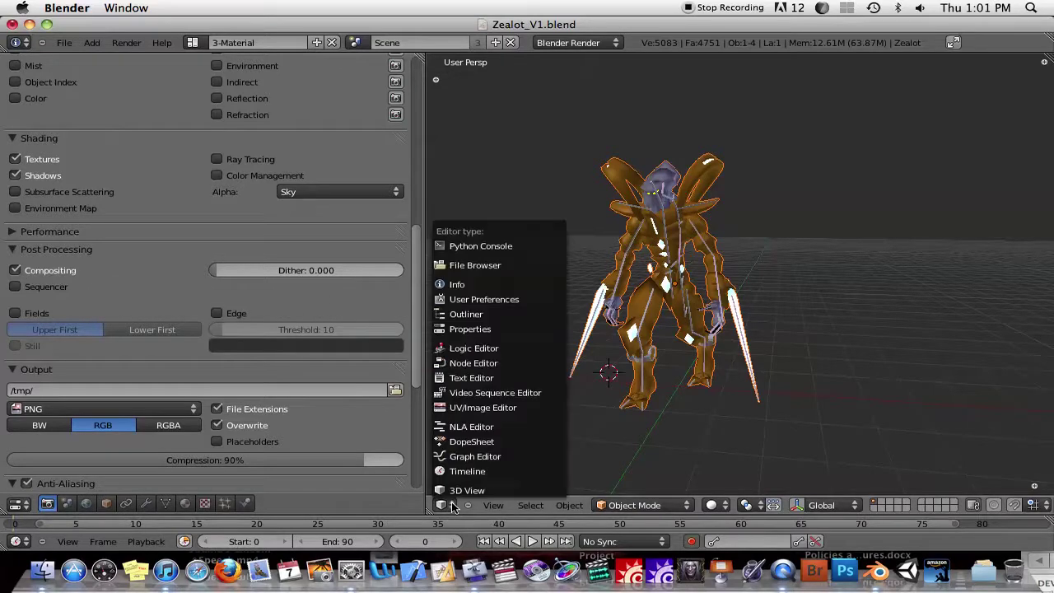
click(480, 365)
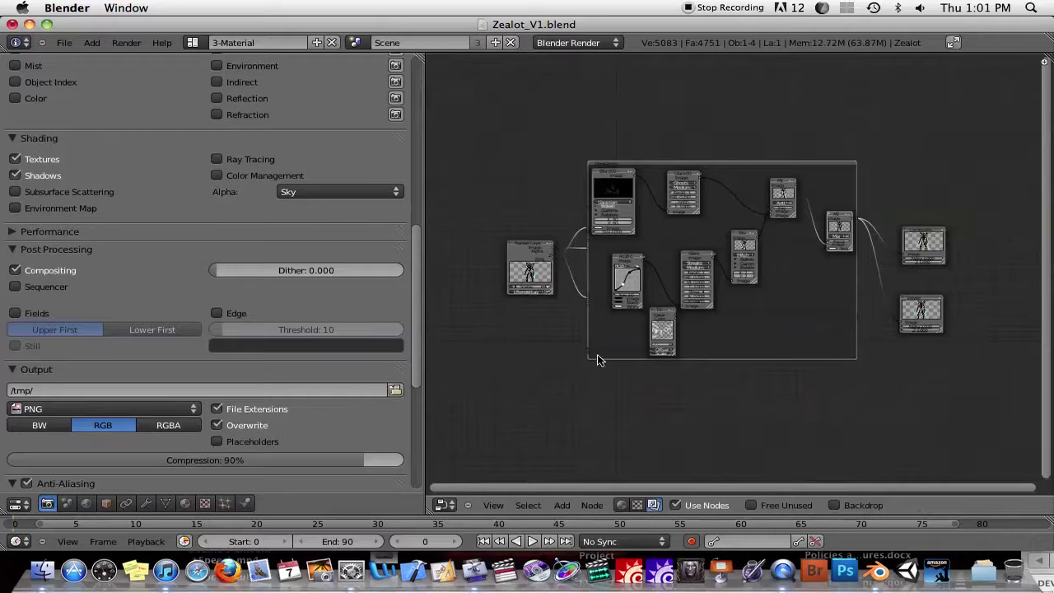
scroll(601, 360, up, 1)
scroll(600, 360, up, 1)
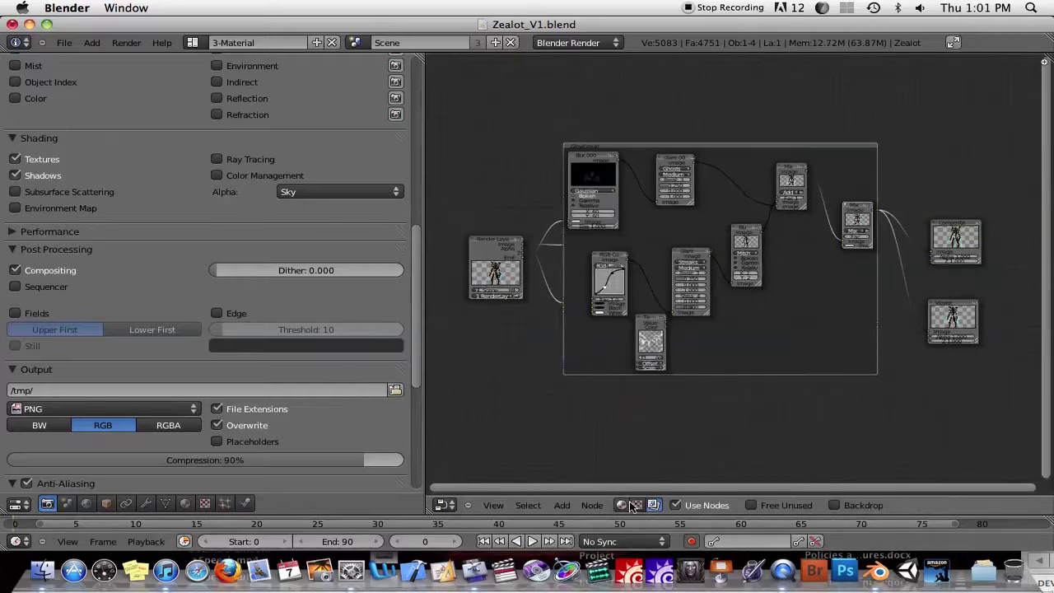
- Try the material and texture node trees, return to the compositing nodes and toggle Use Nodes off and on
click(621, 505)
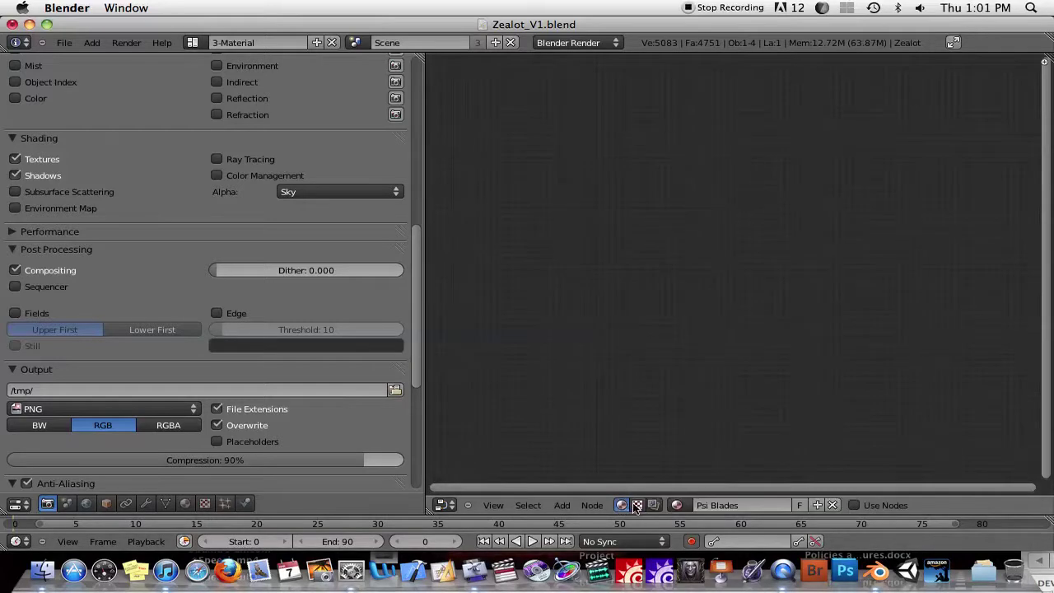
click(637, 505)
click(653, 505)
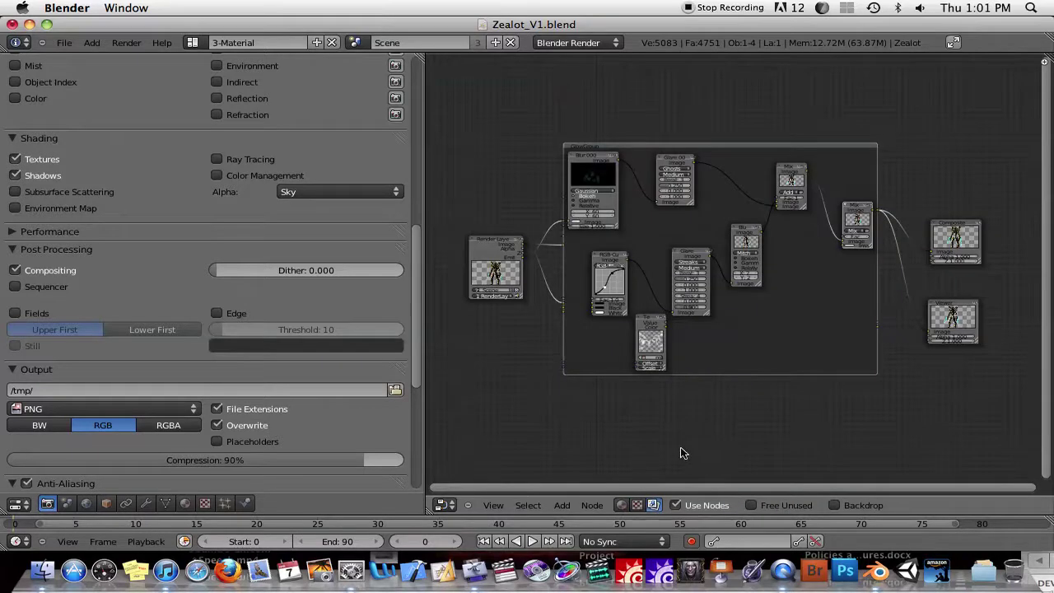
click(676, 505)
click(675, 505)
- Maximize the Node Editor and frame the whole compositing node tree with the GlowGroup
key(ctrl+Up)
key(Home)
scroll(417, 229, up, 1)
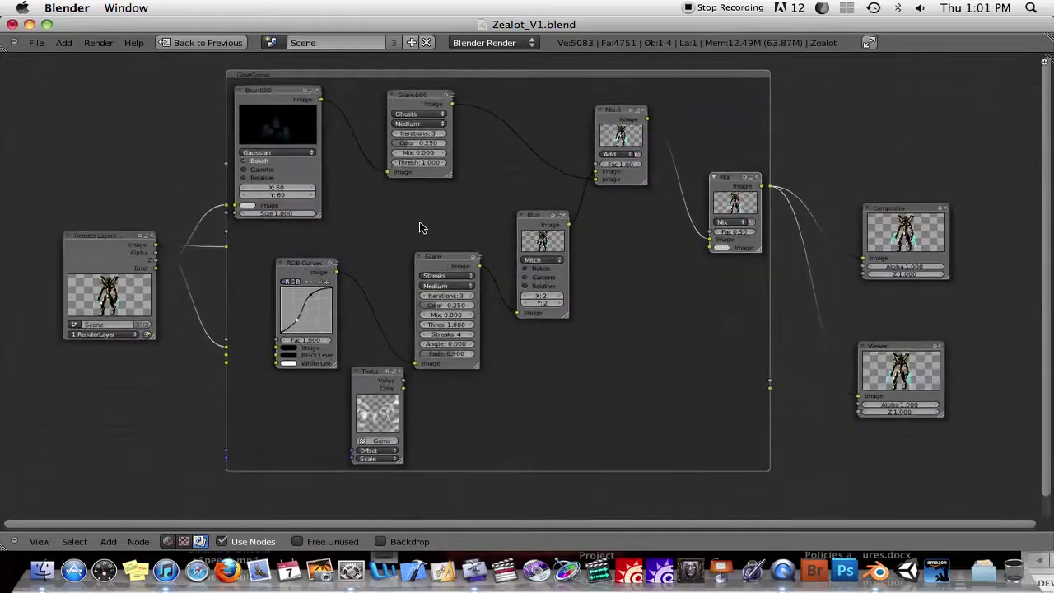
key(ctrl+z)
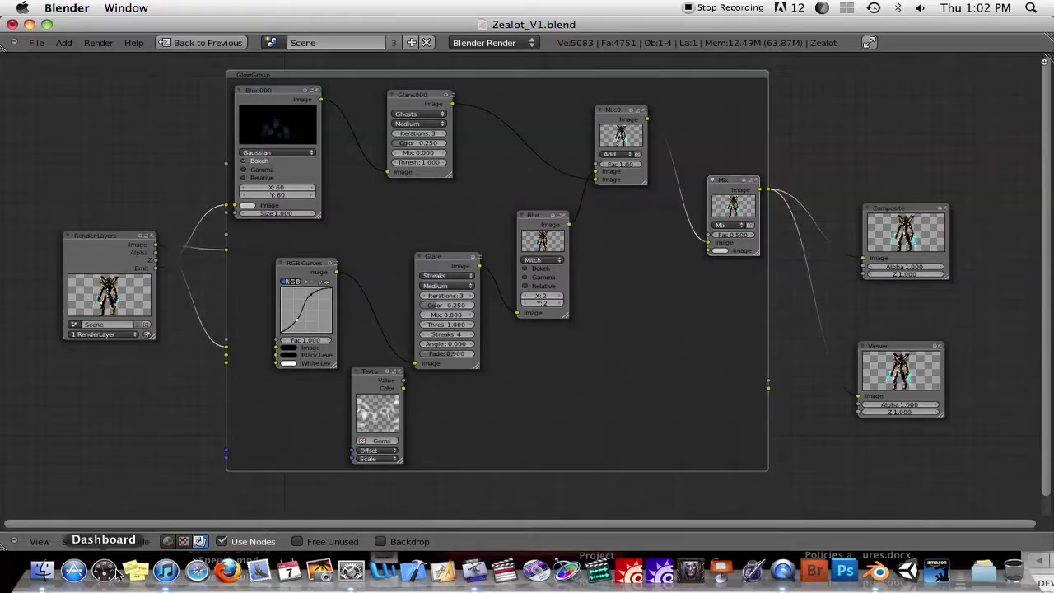
- Toggle the GlowGroup node group closed and open, leaving its inner nodes expanded next to the Render Layers node
click(138, 541)
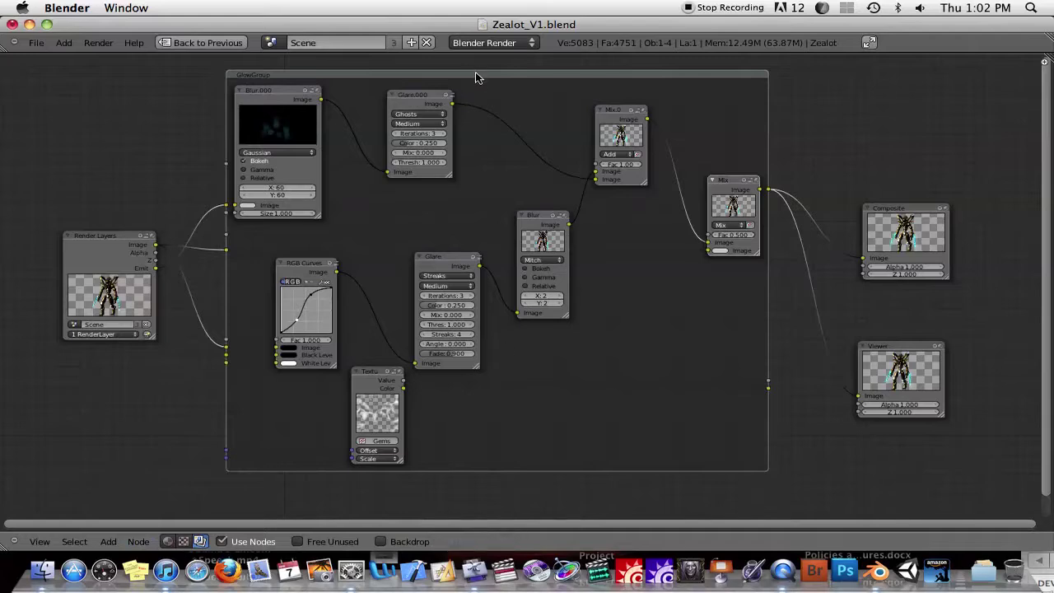
key(Tab)
key(Tab)
key(Tab)
key(Tab)
key(Tab)
key(Tab)
drag(120, 236, 116, 233)
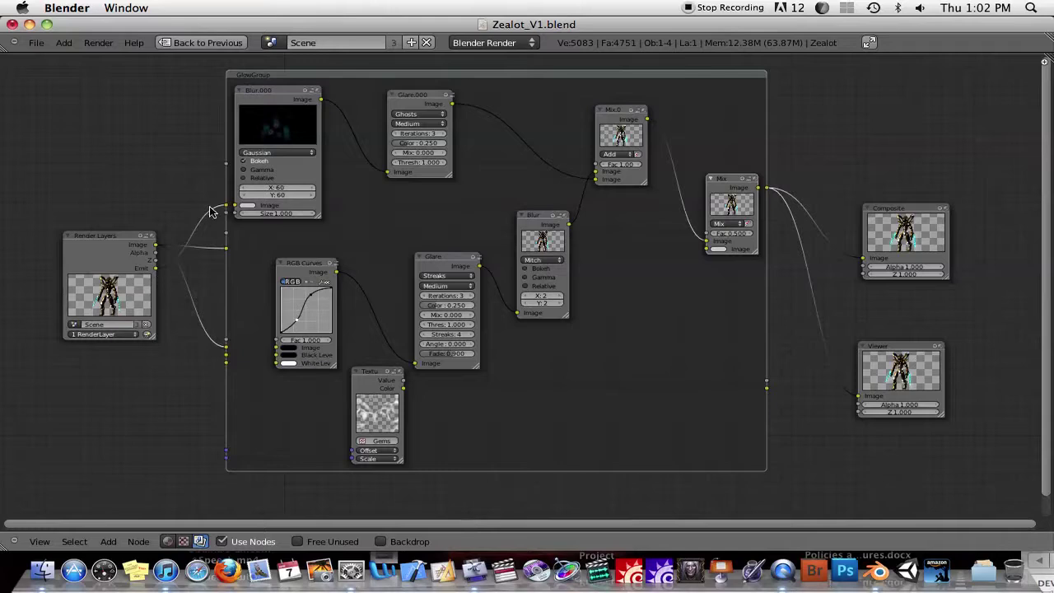
- Check the blend mode of the Add mix node and inspect the settings of the Gaussian blur node inside the GlowGroup
scroll(278, 137, up, 1)
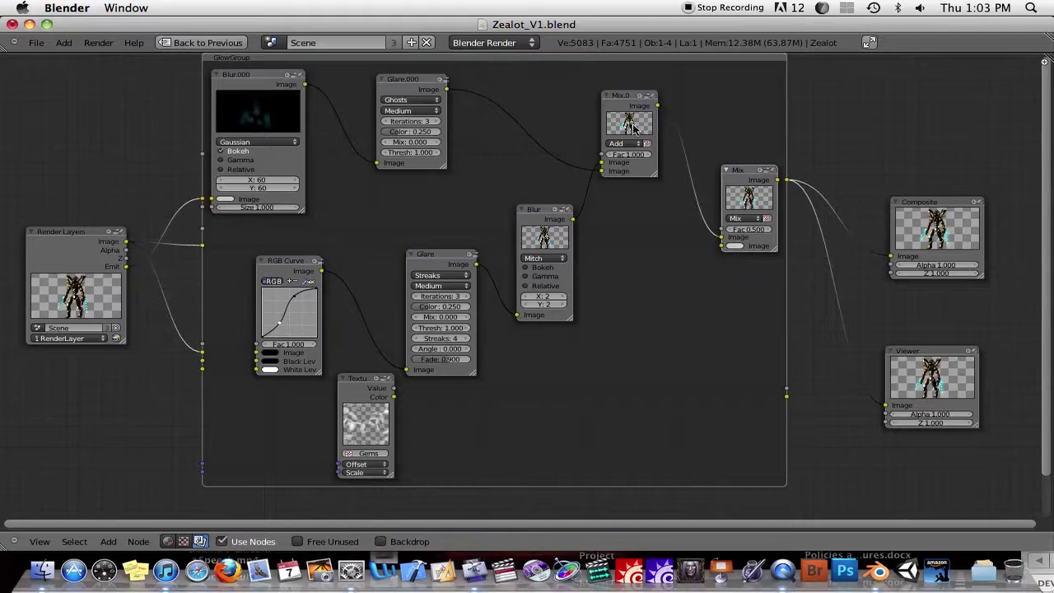
click(624, 101)
click(626, 144)
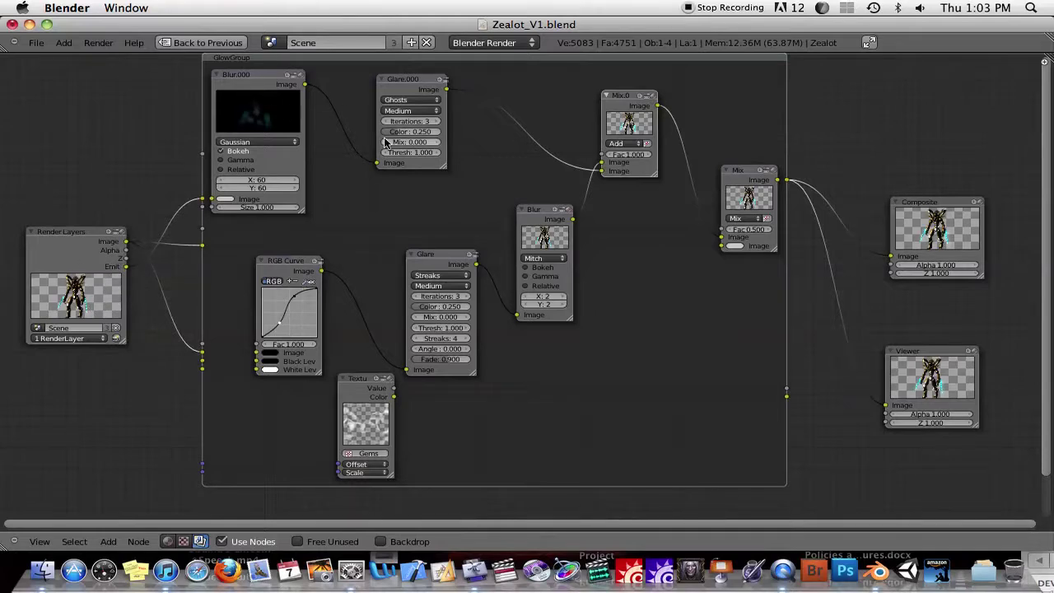
click(222, 79)
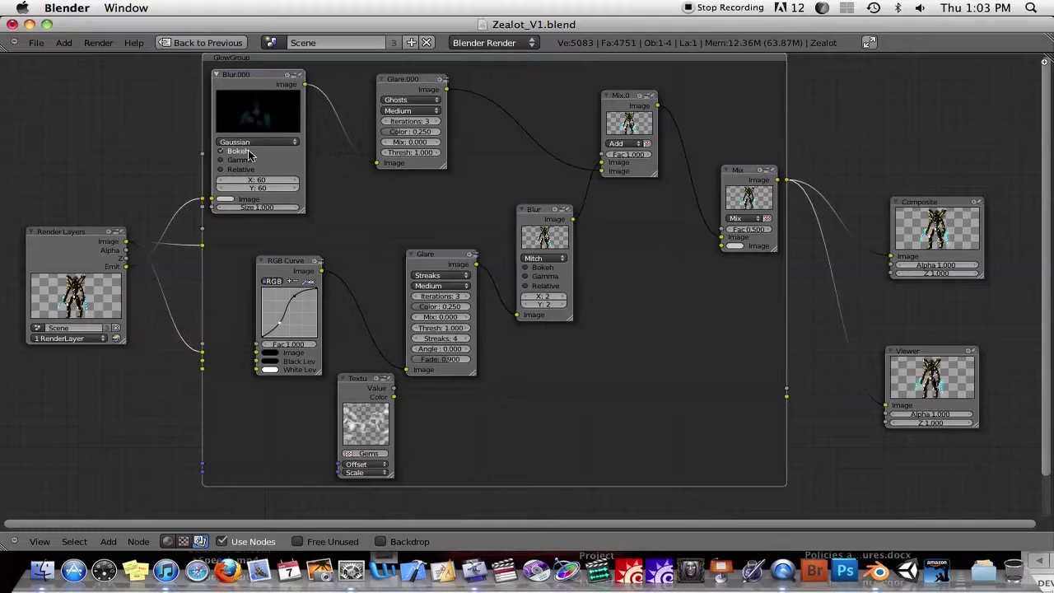
scroll(270, 192, up, 2)
scroll(270, 192, up, 2)
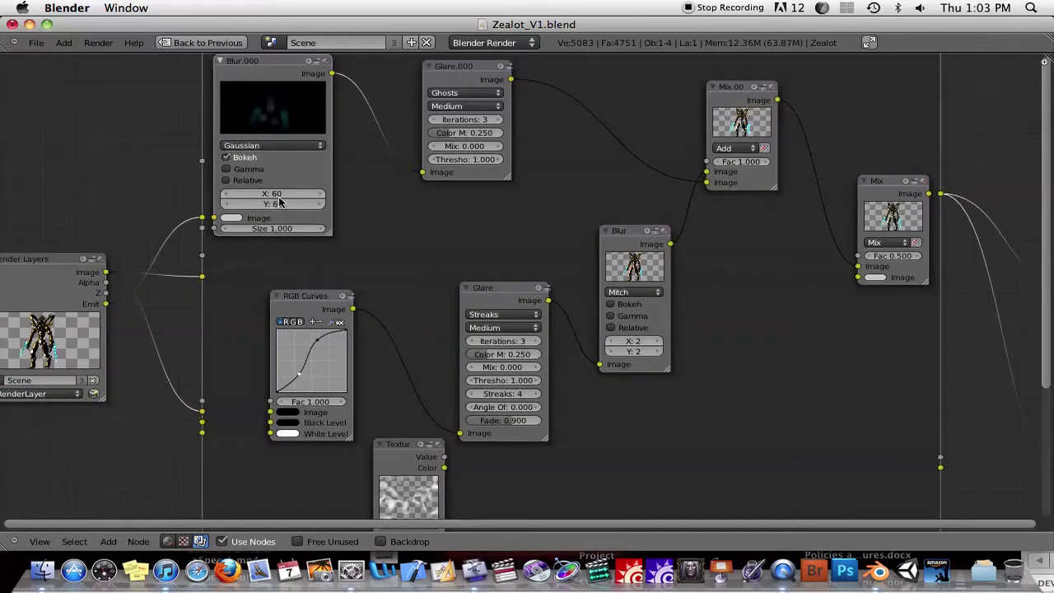
- Follow the links from the blur and glare nodes into the Add mix node, select it and check its blend mode
scroll(309, 219, down, 2)
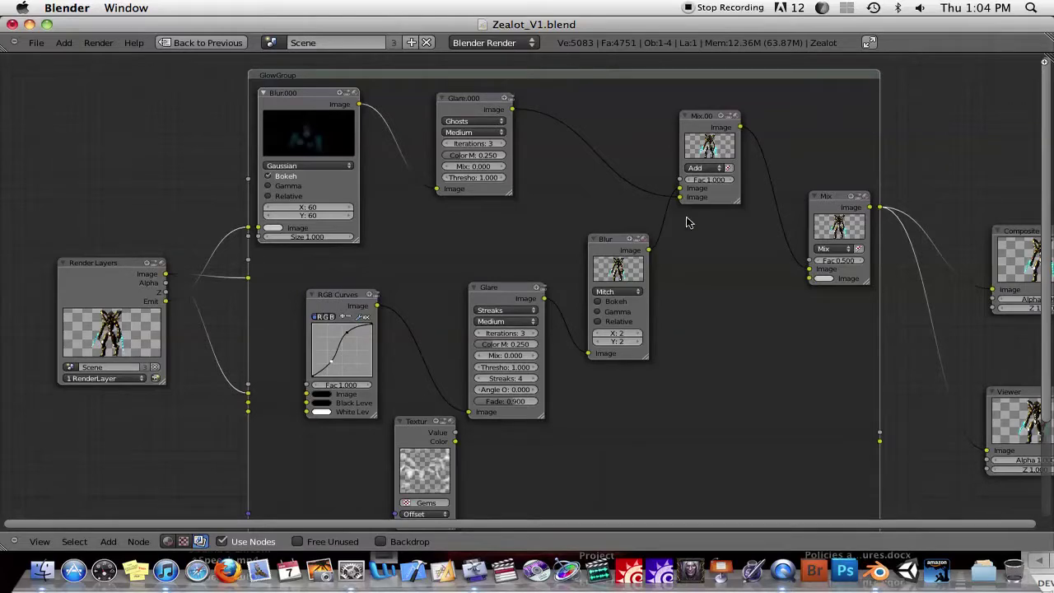
scroll(713, 132, up, 1)
scroll(712, 132, up, 1)
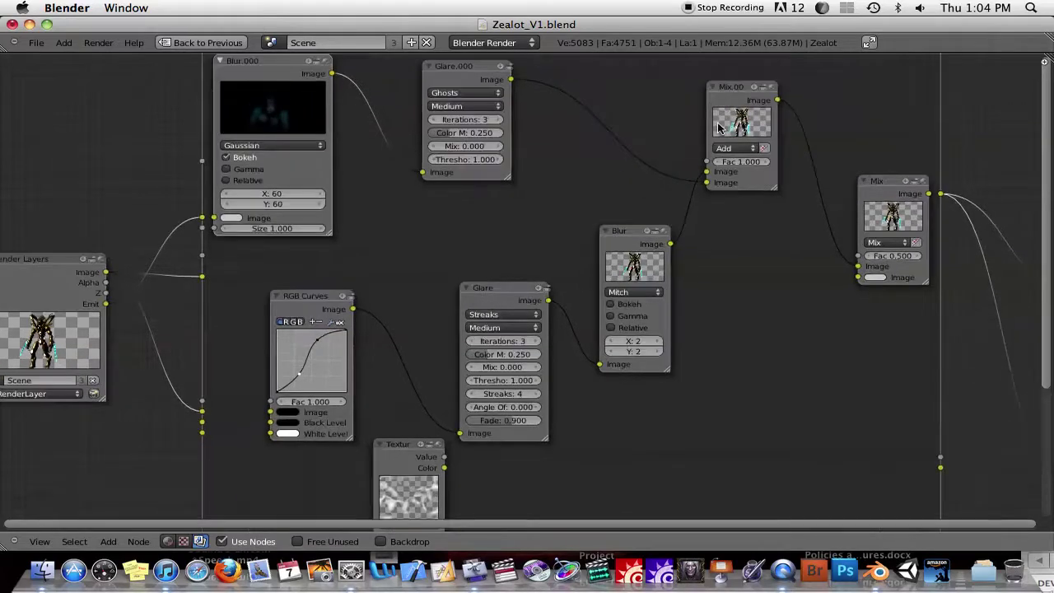
click(729, 103)
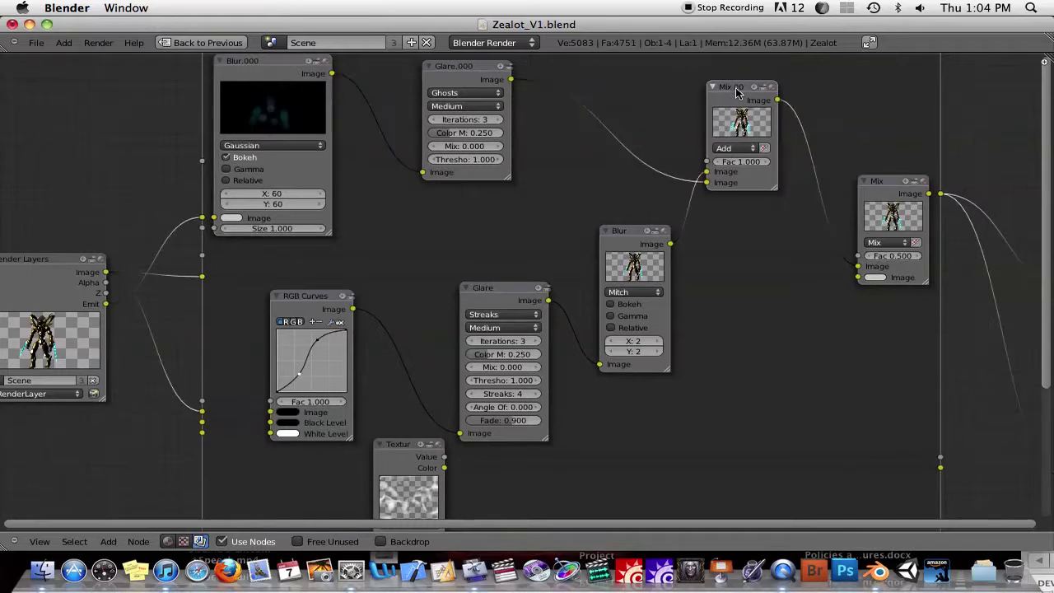
click(736, 149)
- Select the Gaussian blur node and examine its preview and blur settings up close
scroll(476, 274, up, 3)
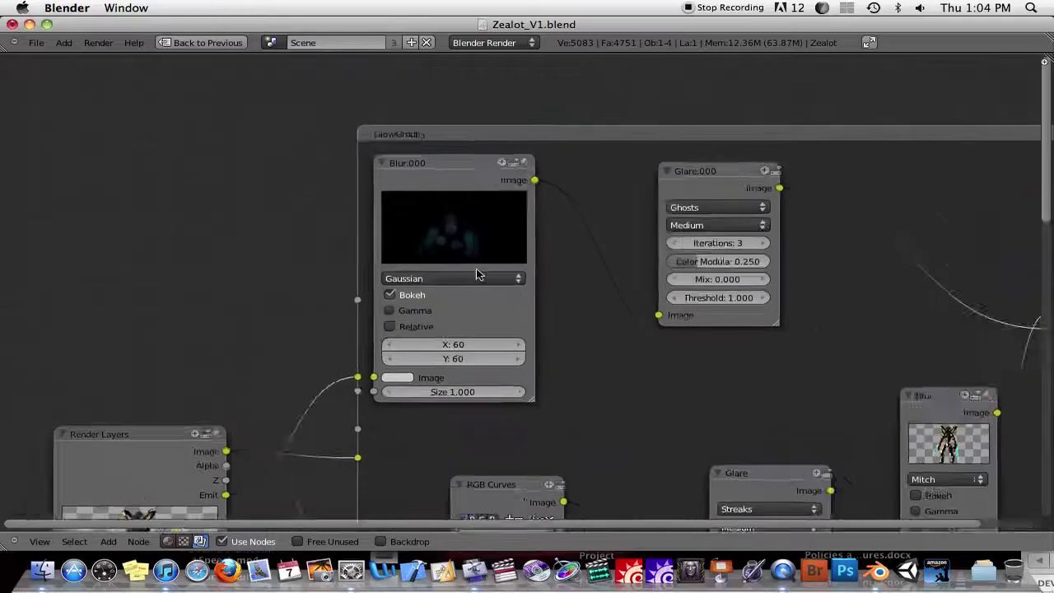
scroll(476, 274, up, 2)
click(401, 124)
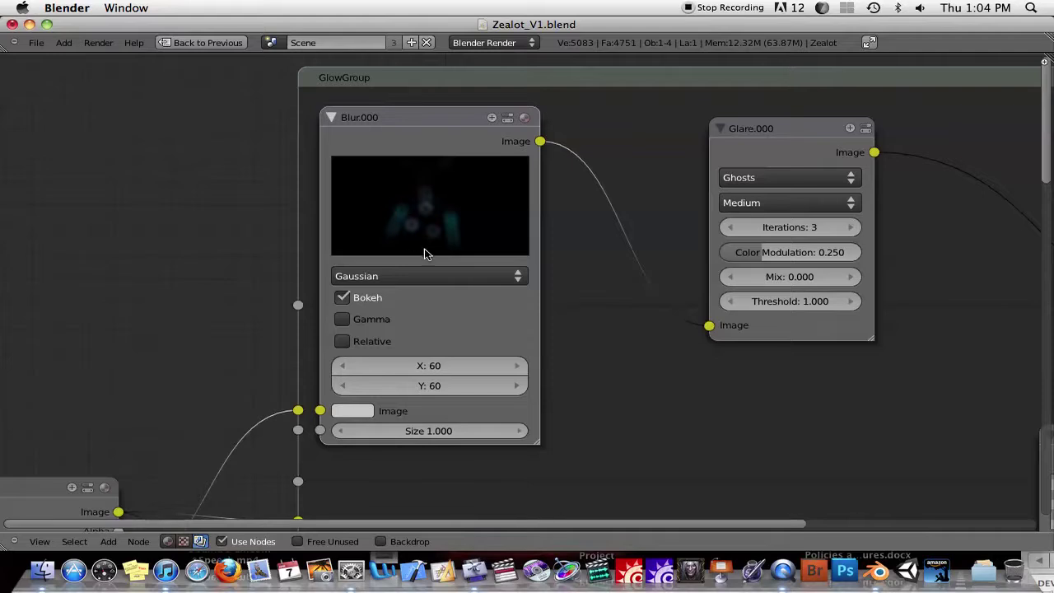
scroll(444, 240, down, 6)
scroll(486, 277, down, 2)
scroll(470, 244, down, 1)
scroll(442, 237, down, 1)
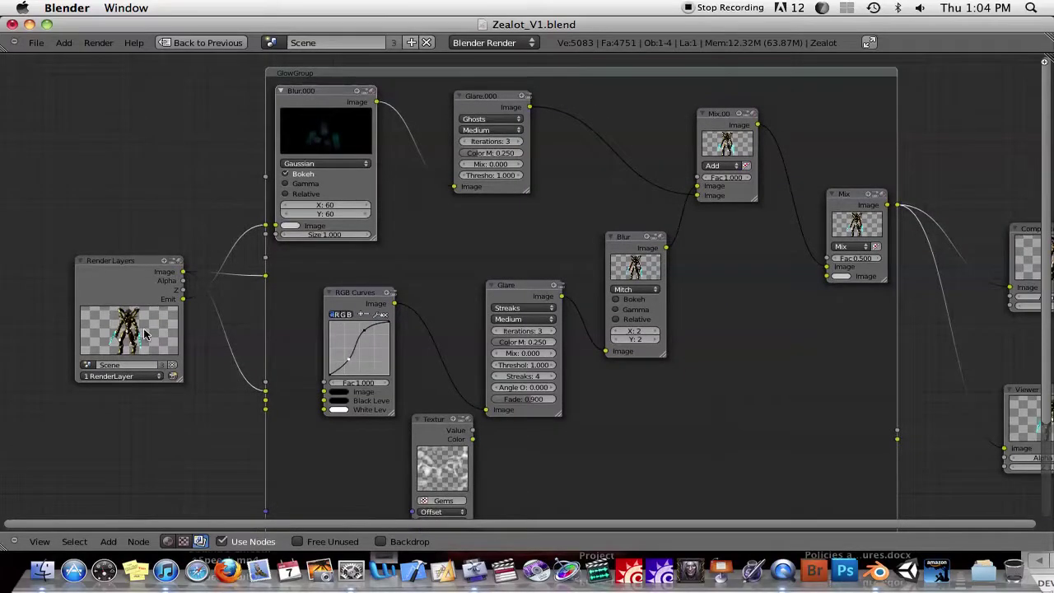
- Move the final Mix node slightly closer to the Add mix node and check its blend mode
middle_drag(509, 256, 495, 254)
middle_drag(654, 198, 607, 199)
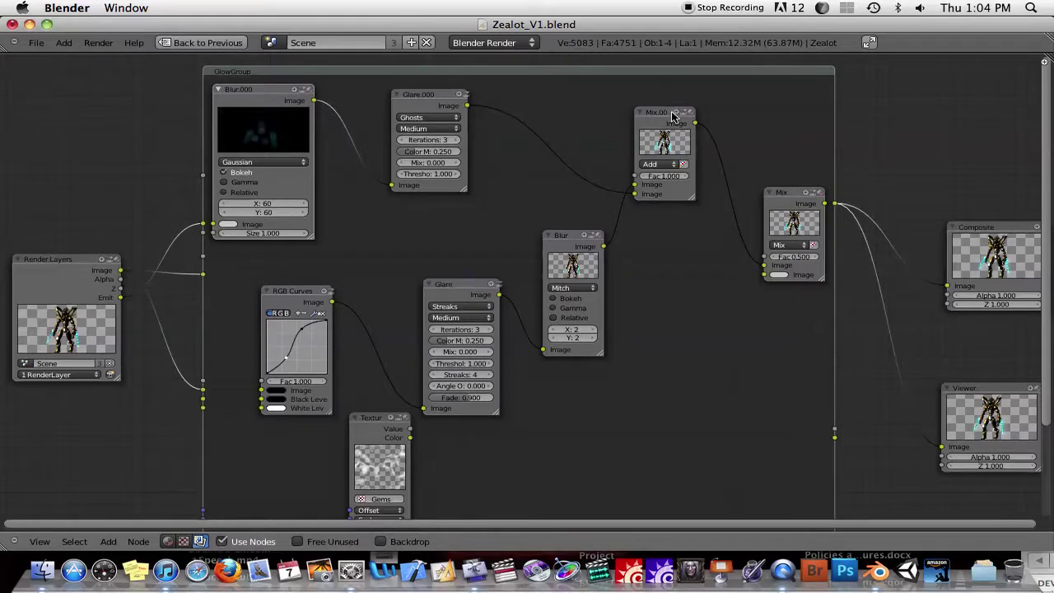
drag(797, 198, 781, 193)
click(778, 240)
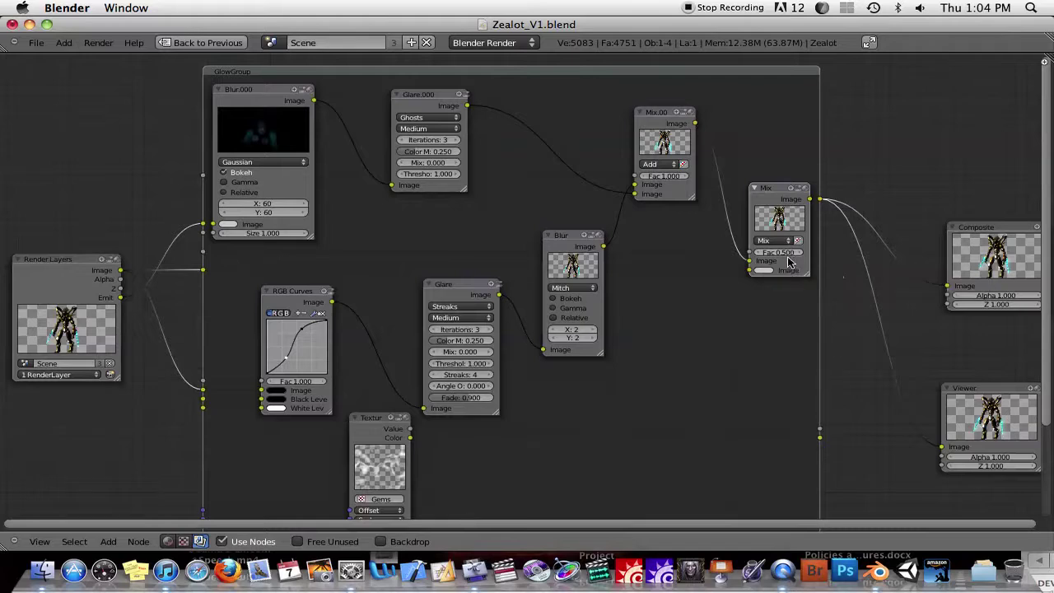
scroll(835, 273, right, 5)
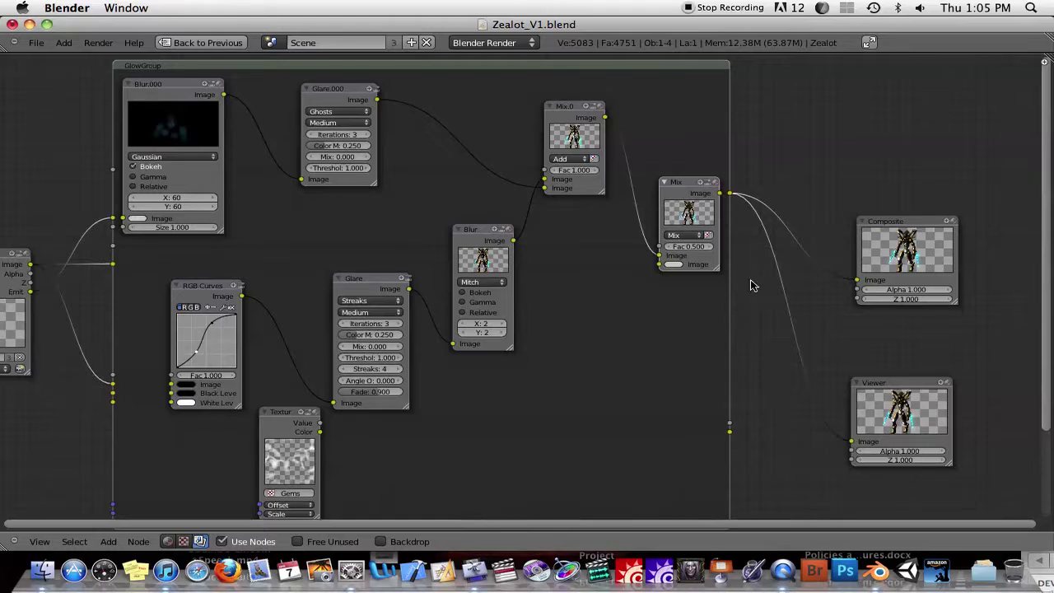
- Restore the split layout and show the rendered Frame0 image in the UV/Image Editor beside the GlowGroup nodes
key(ctrl+Up)
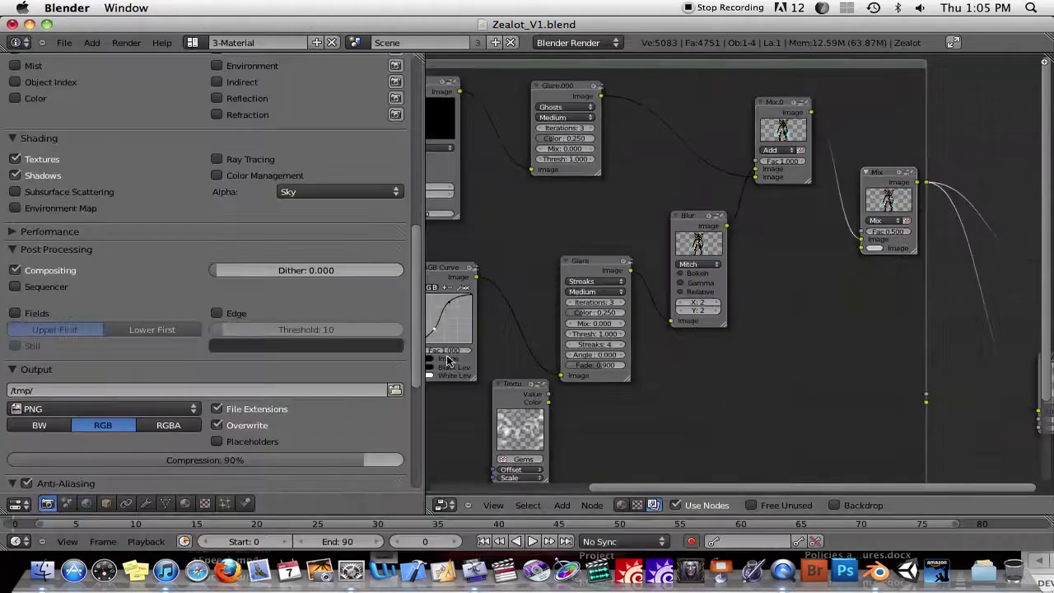
click(18, 504)
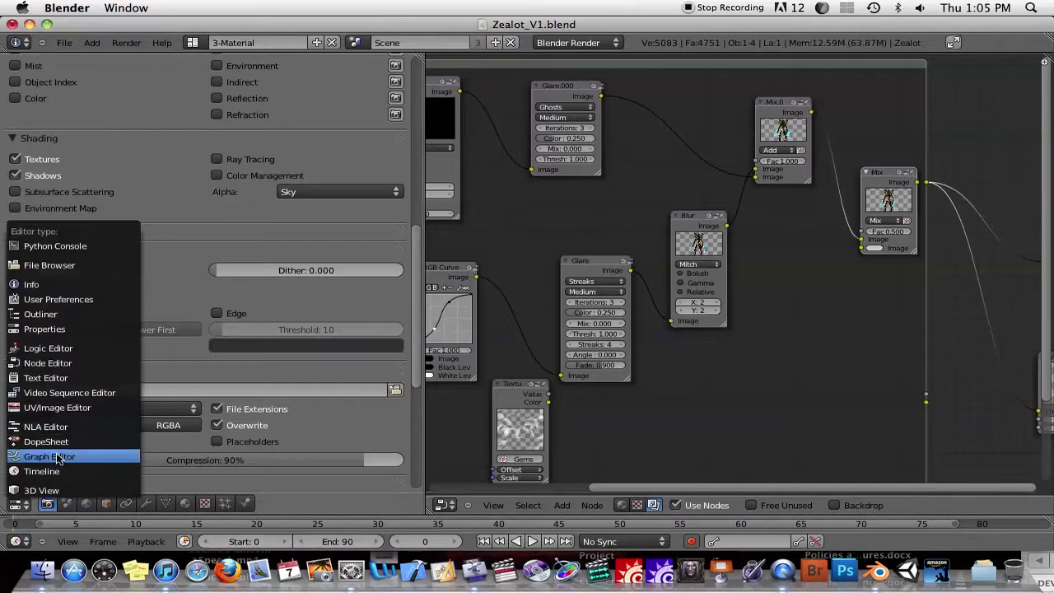
click(72, 411)
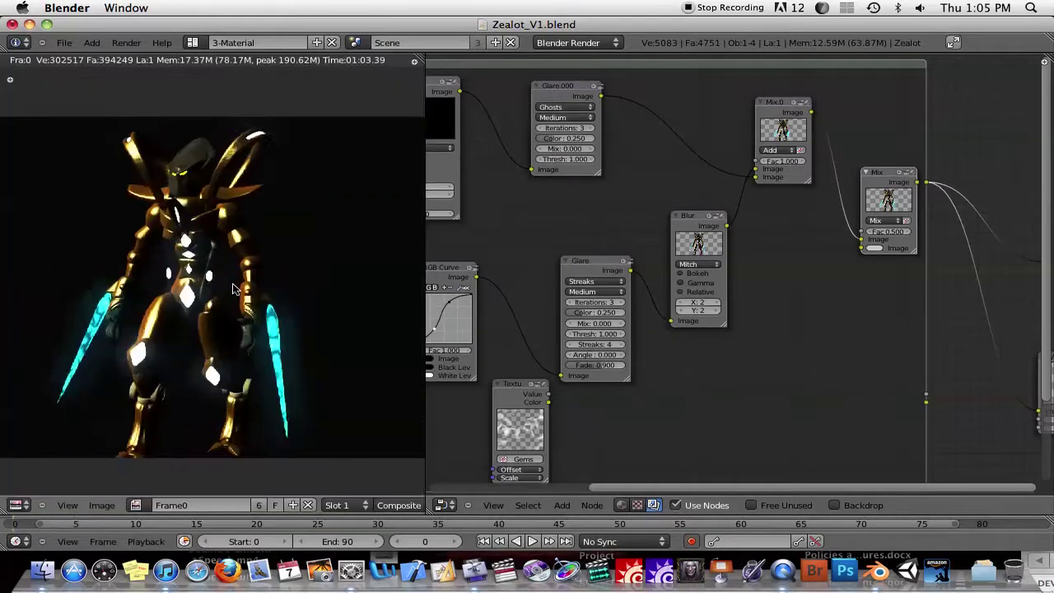
key(Home)
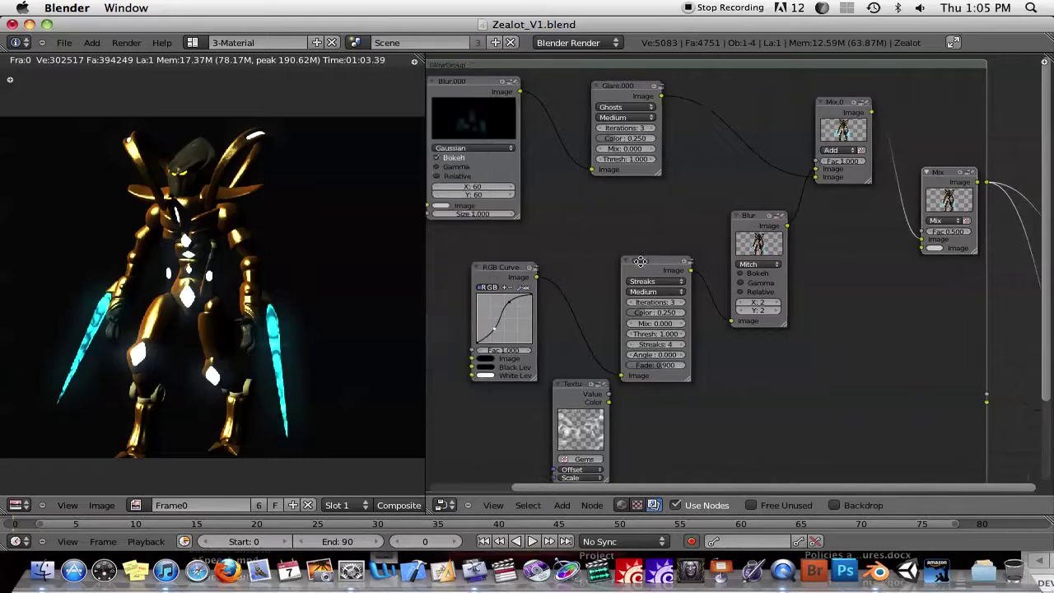
scroll(667, 265, down, 1)
middle_drag(666, 268, 655, 215)
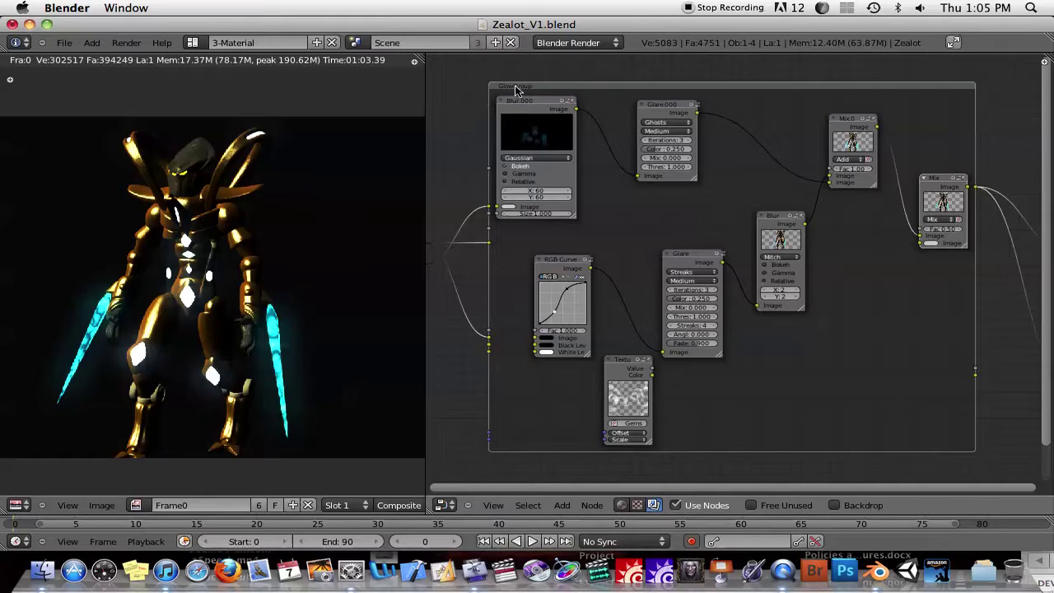
middle_drag(568, 208, 653, 210)
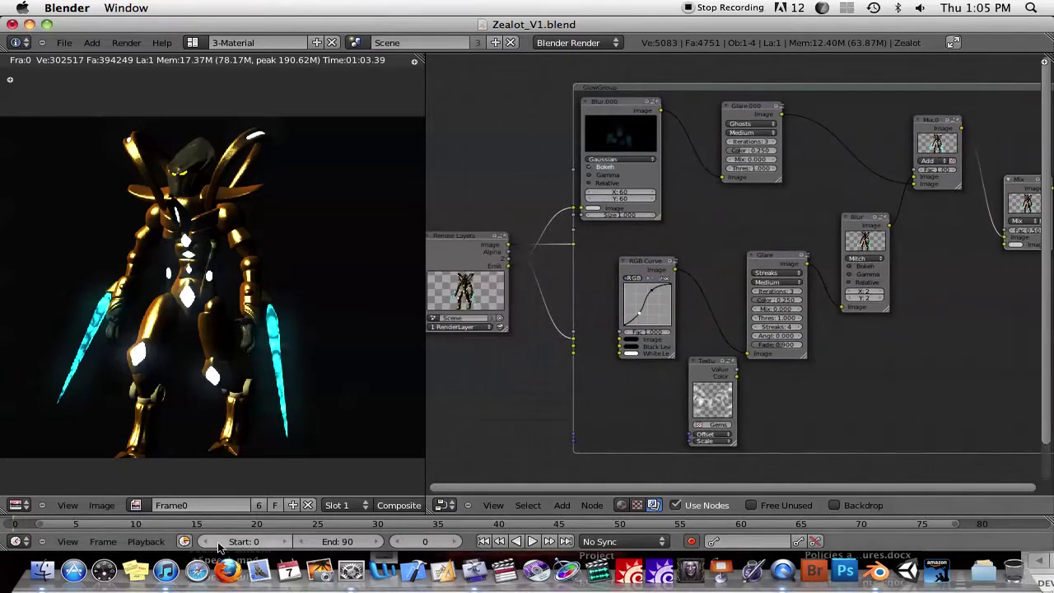
- Switch the image area back to Properties and review the Psi Blades material's Emit setting under Shading
click(15, 506)
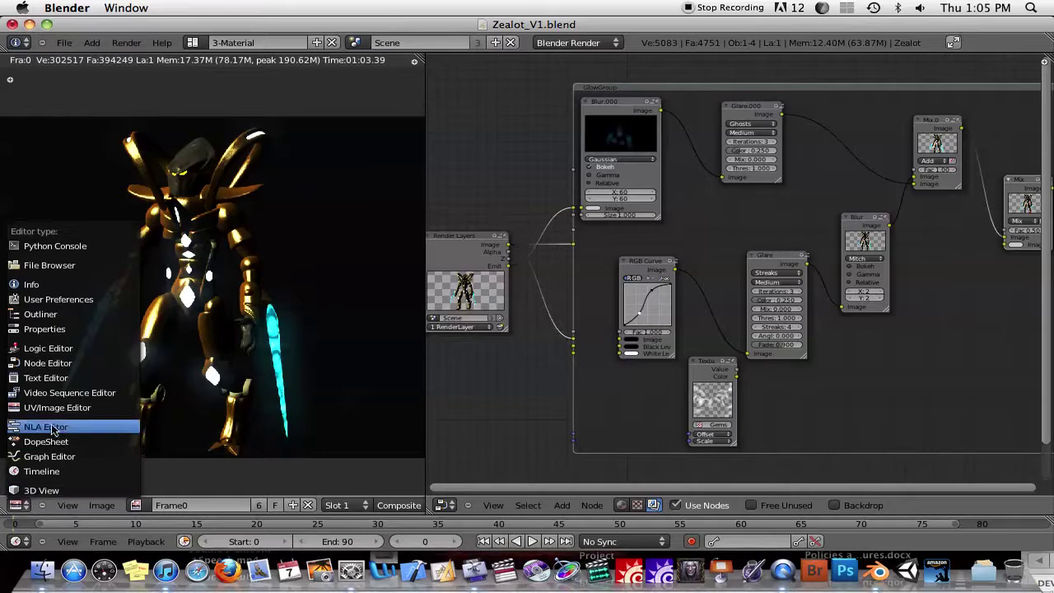
click(62, 329)
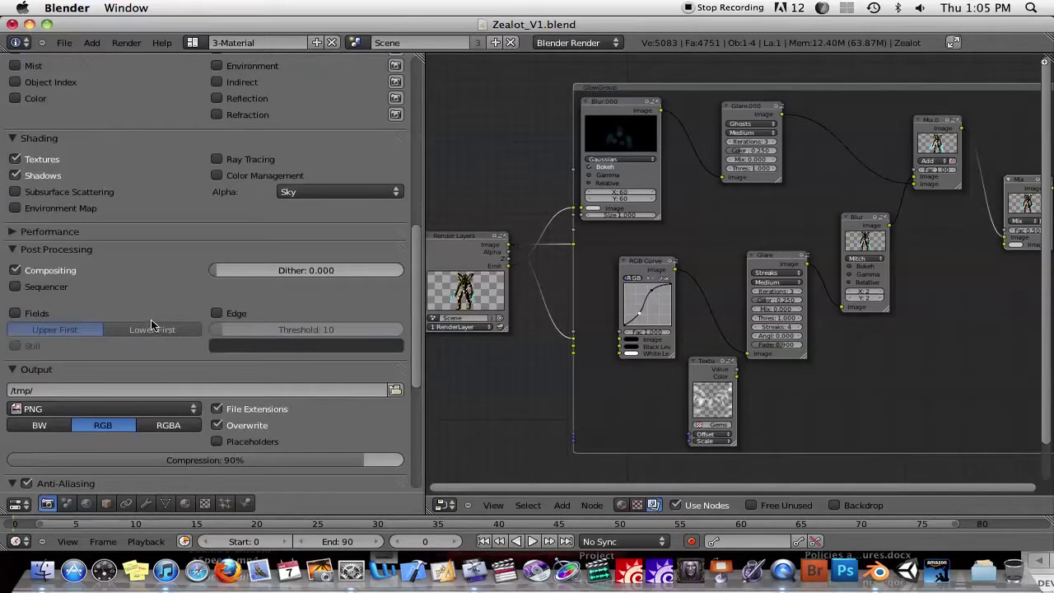
click(185, 503)
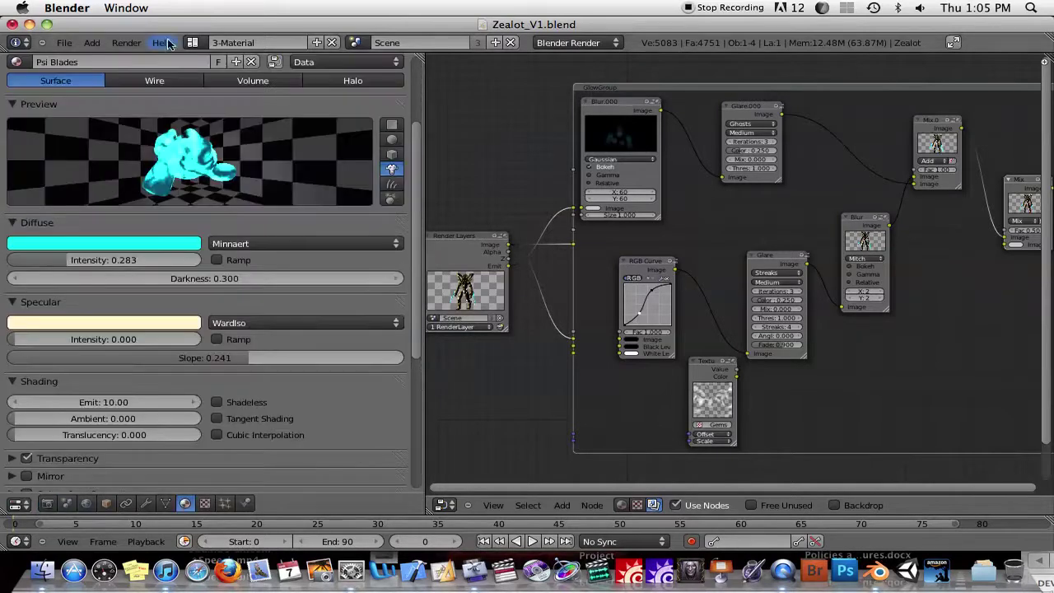
scroll(198, 141, up, 4)
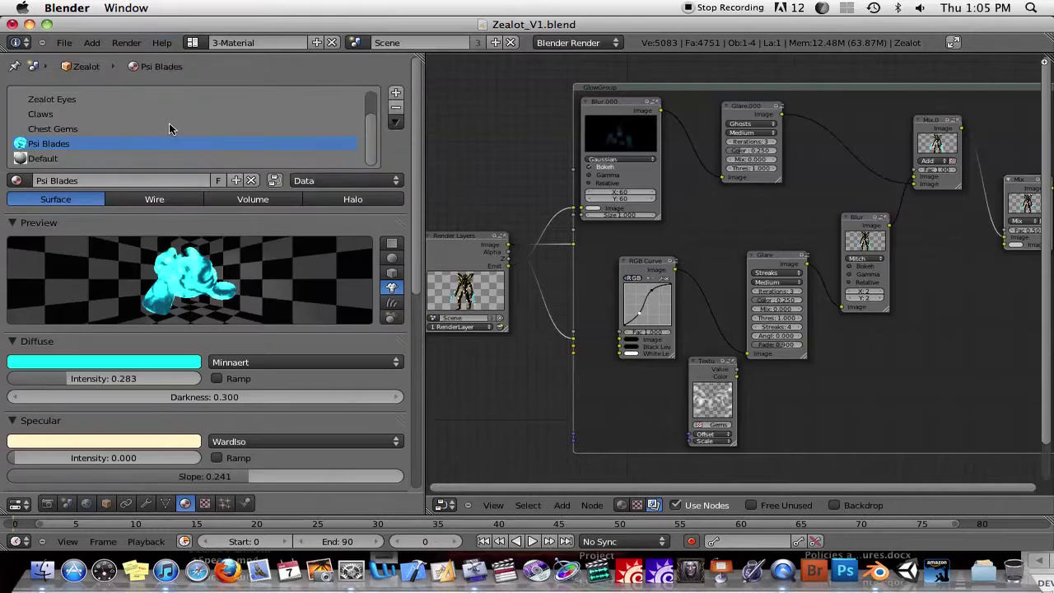
scroll(167, 123, down, 5)
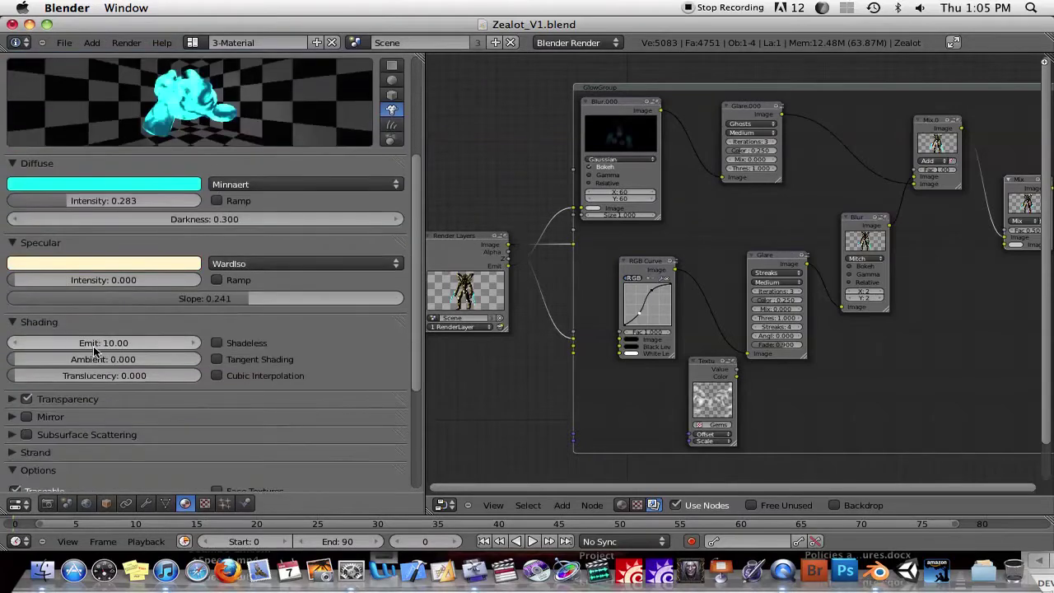
- Review the render layer's Emit pass and the Compositing option under post processing in the render settings
click(48, 511)
scroll(196, 278, up, 10)
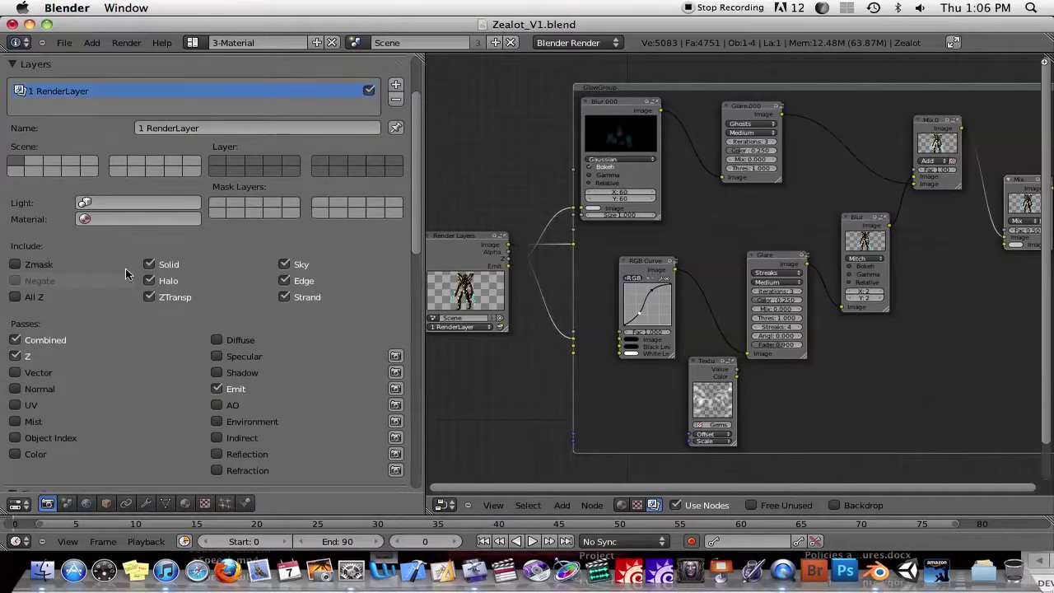
scroll(103, 304, down, 5)
click(218, 240)
scroll(128, 290, down, 6)
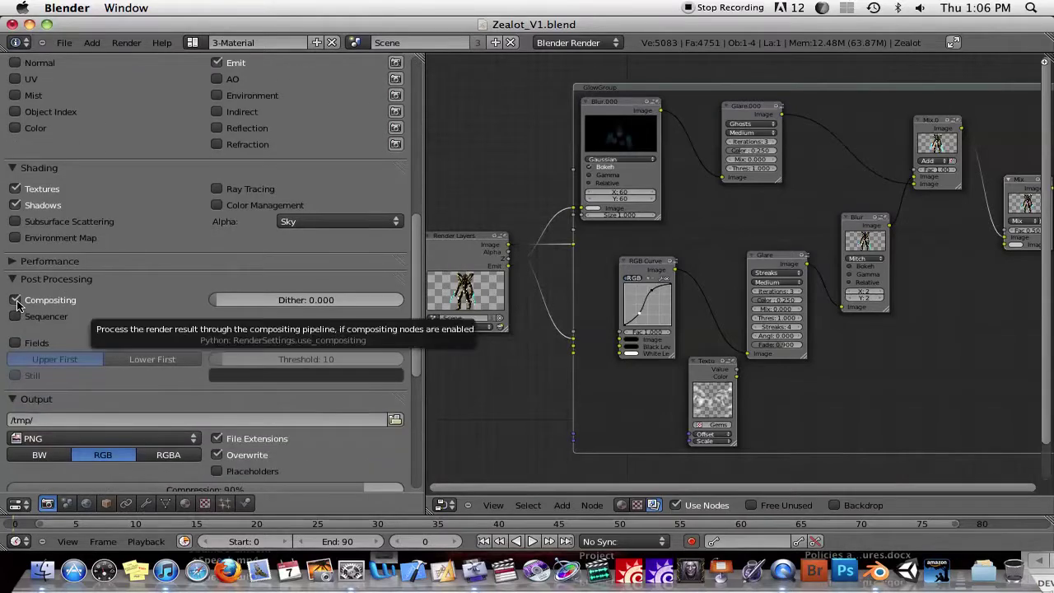
- Maximize the Node Editor, review the GlowGroup's blur, curves and glare branches, and select the Add mix node that joins them
middle_drag(885, 345, 868, 345)
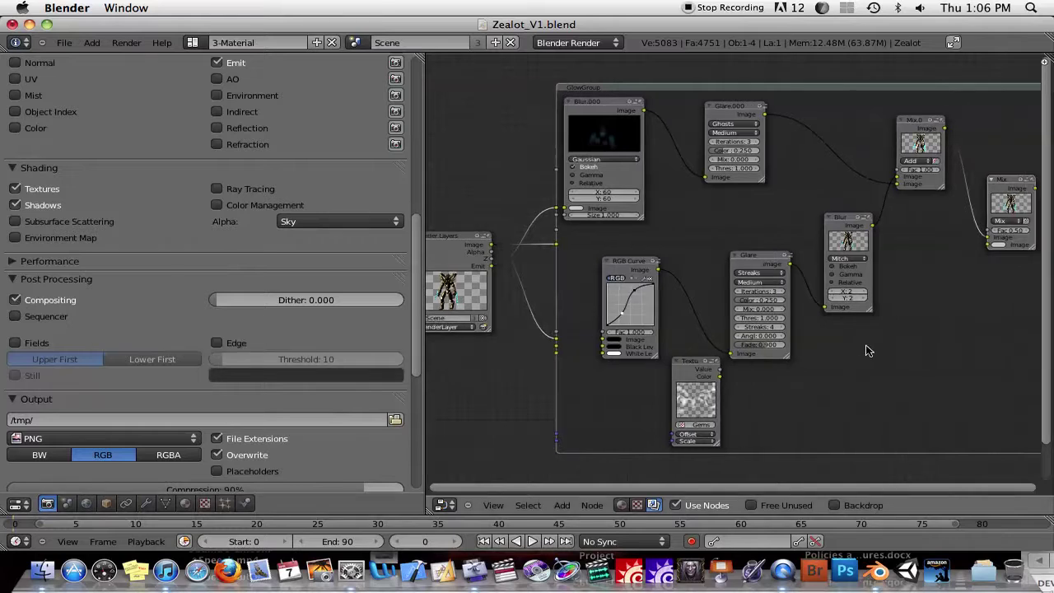
key(ctrl+Up)
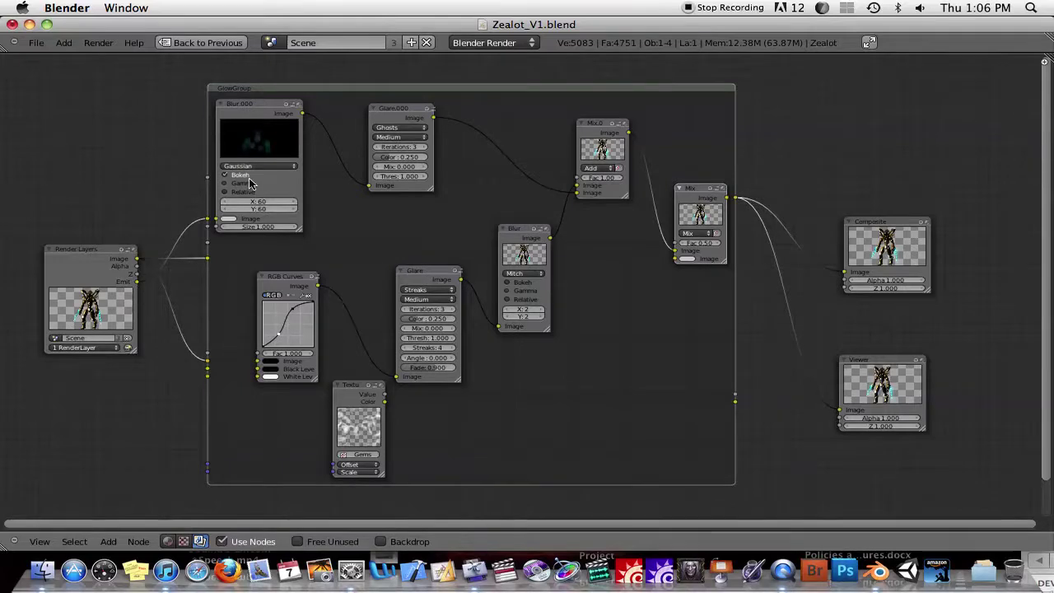
scroll(264, 173, up, 3)
scroll(232, 128, up, 1)
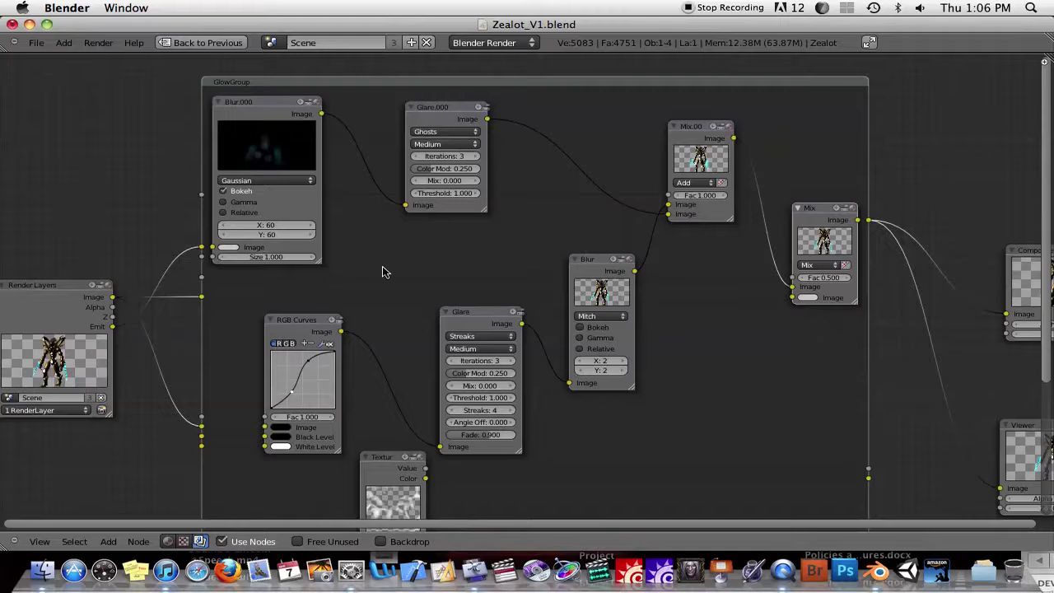
middle_drag(346, 256, 359, 253)
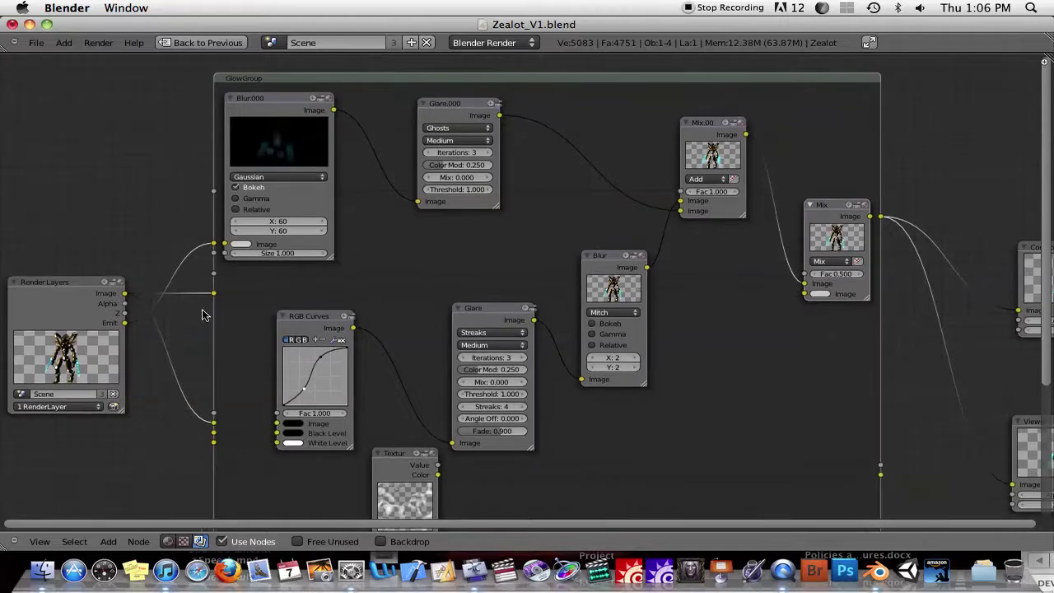
middle_drag(328, 319, 329, 301)
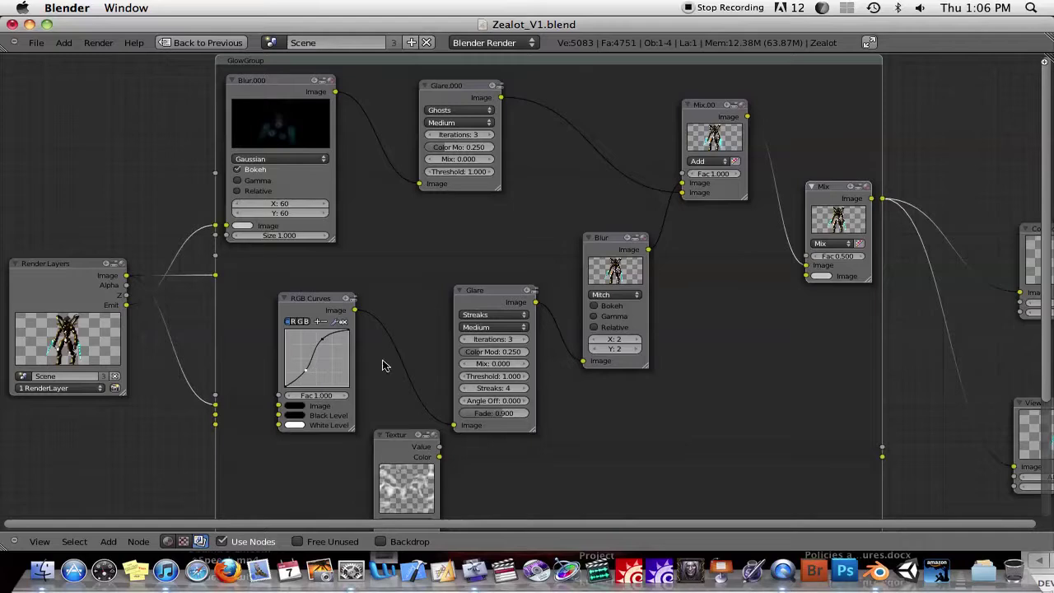
middle_drag(599, 280, 579, 290)
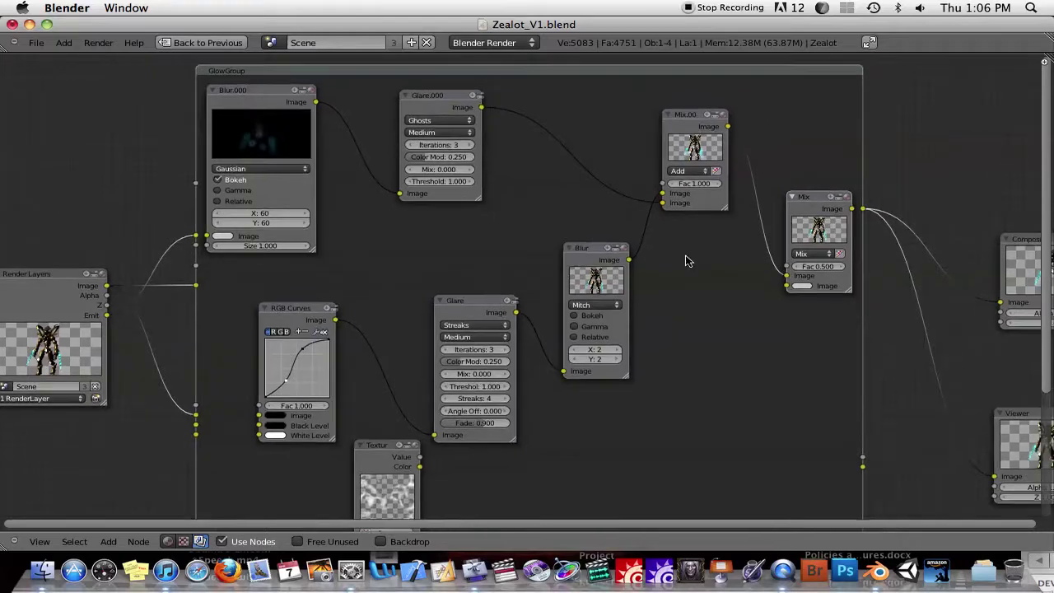
click(683, 117)
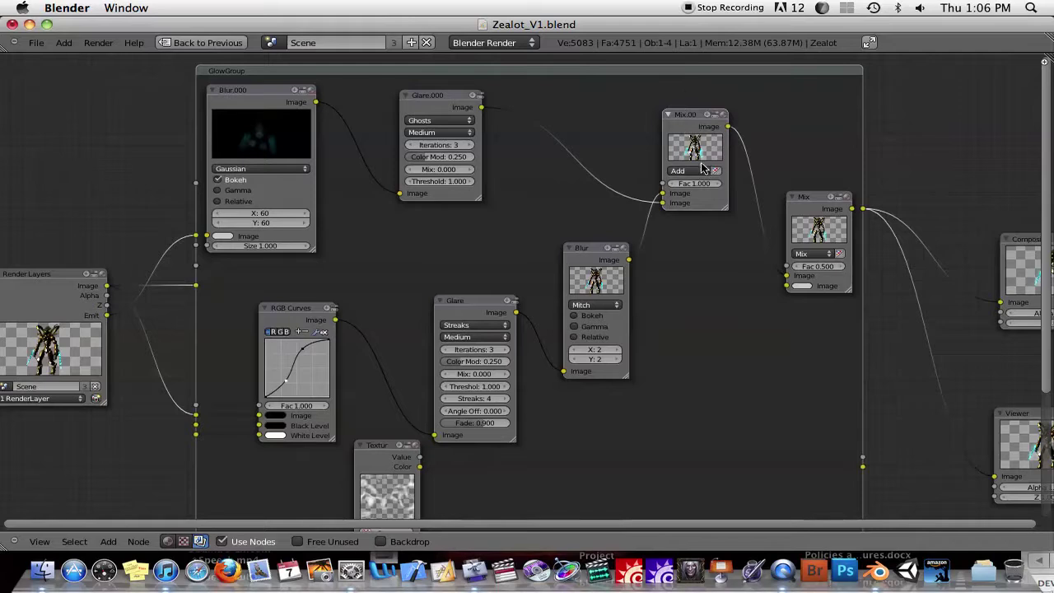
- Select the final Mix node in the GlowGroup and review its factor and links to the Composite and Viewer nodes
middle_drag(758, 244, 710, 236)
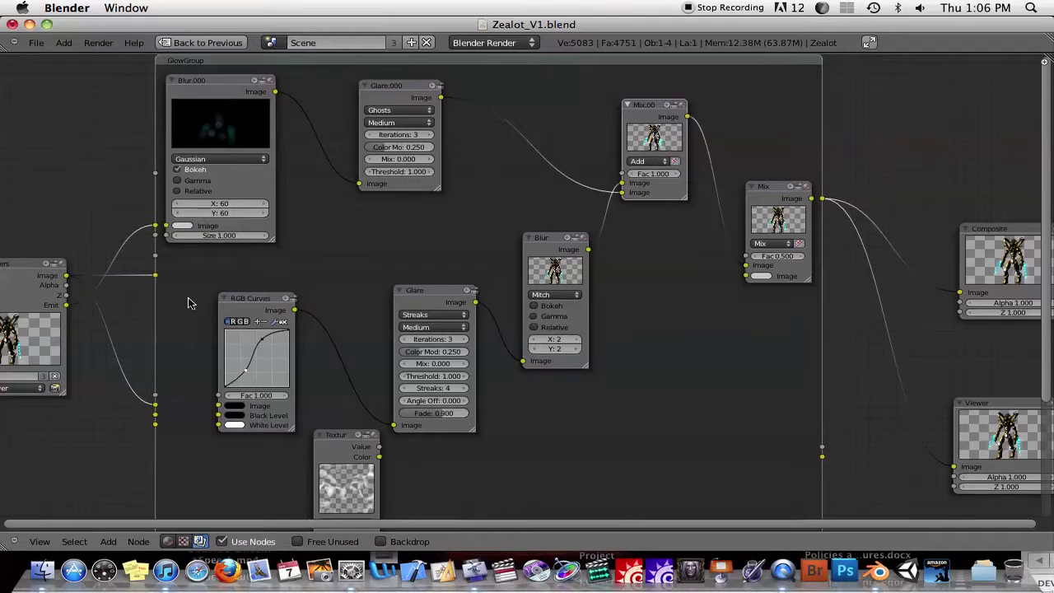
click(764, 193)
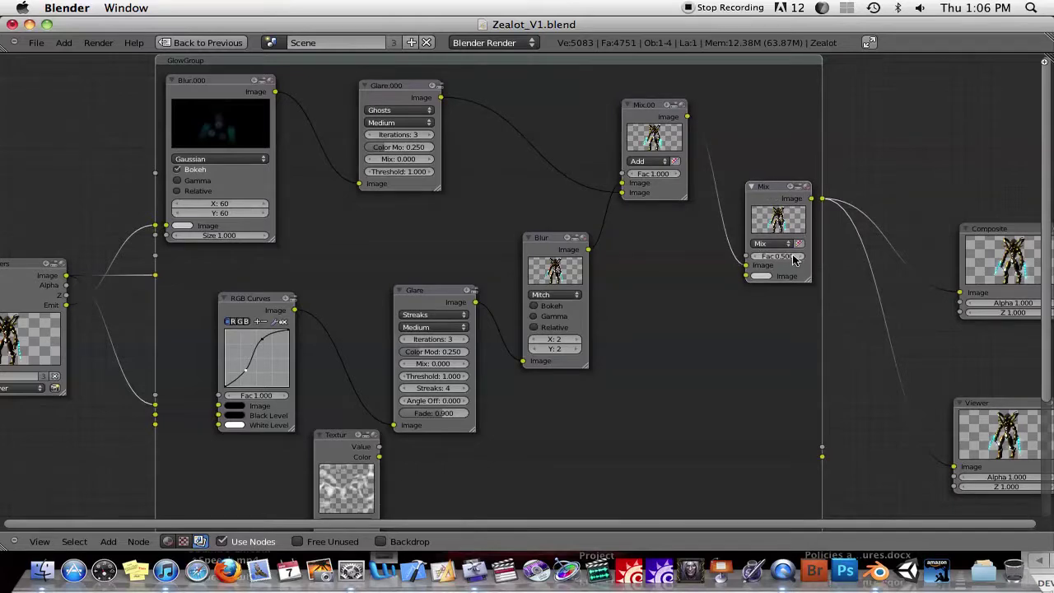
drag(790, 259, 779, 260)
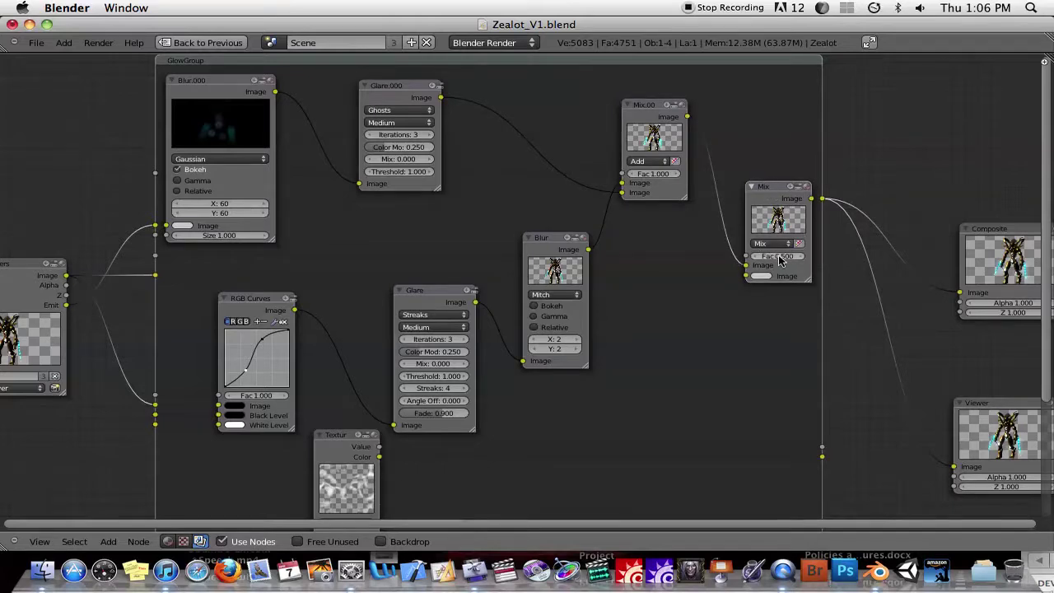
middle_drag(507, 373, 544, 376)
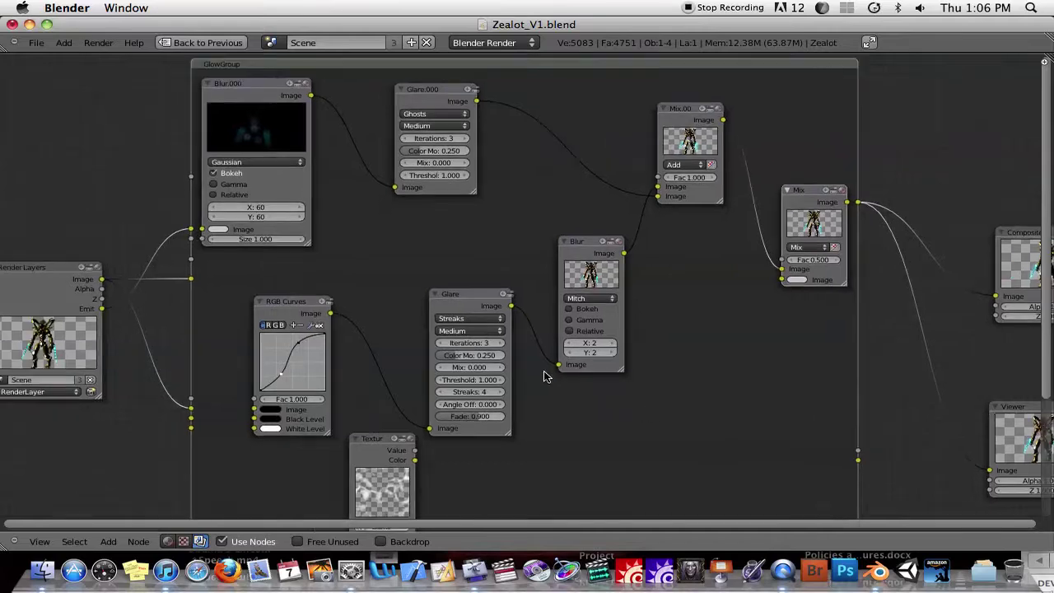
scroll(543, 377, down, 2)
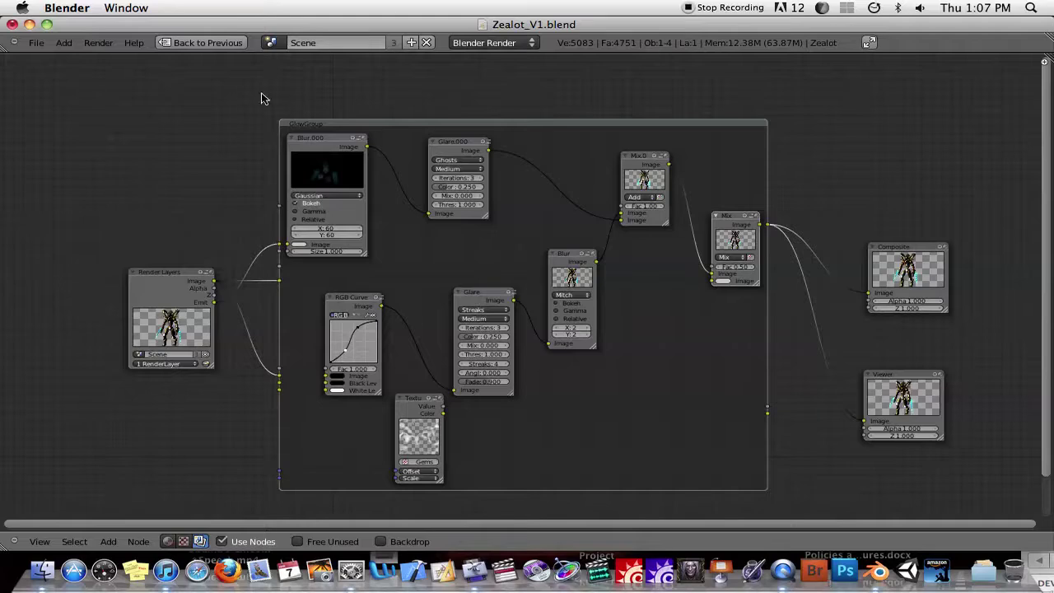
- Try the Group command on the Mix node, and collapse the GlowGroup into a single node placed slightly nearer the Composite node
click(145, 543)
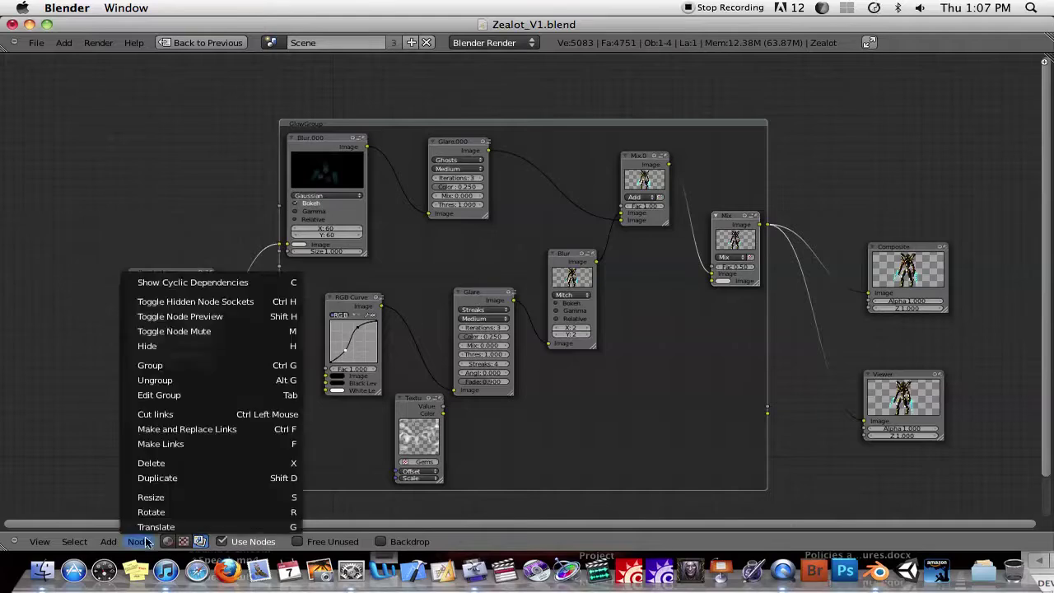
click(181, 364)
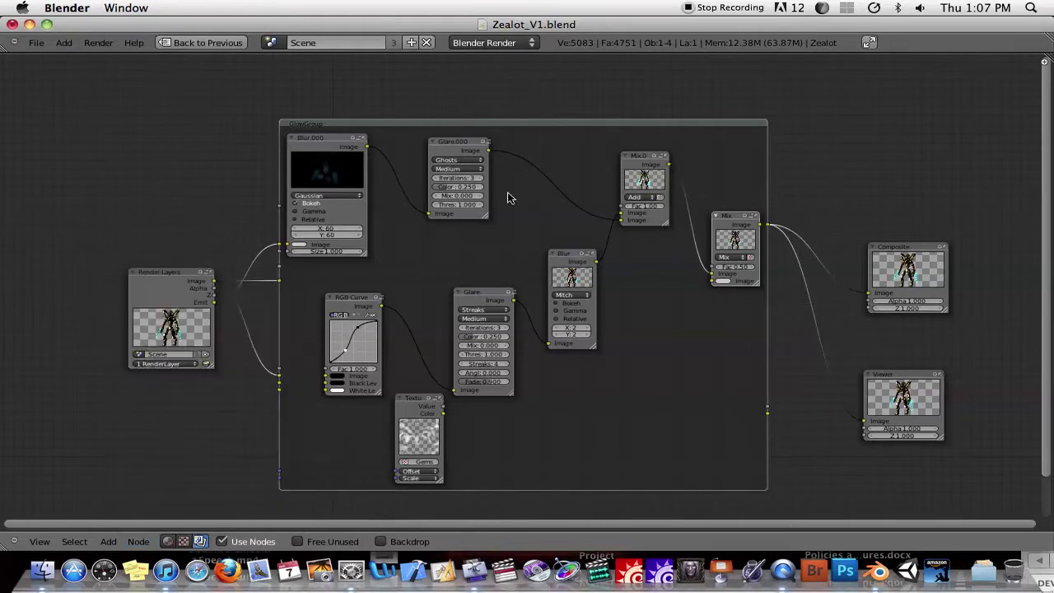
key(Tab)
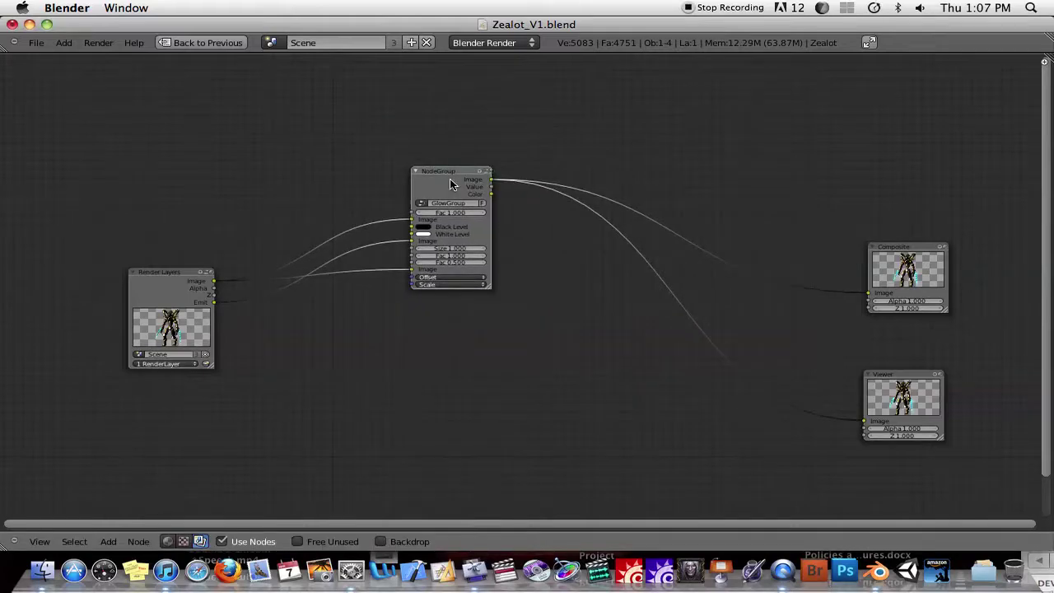
drag(450, 183, 497, 169)
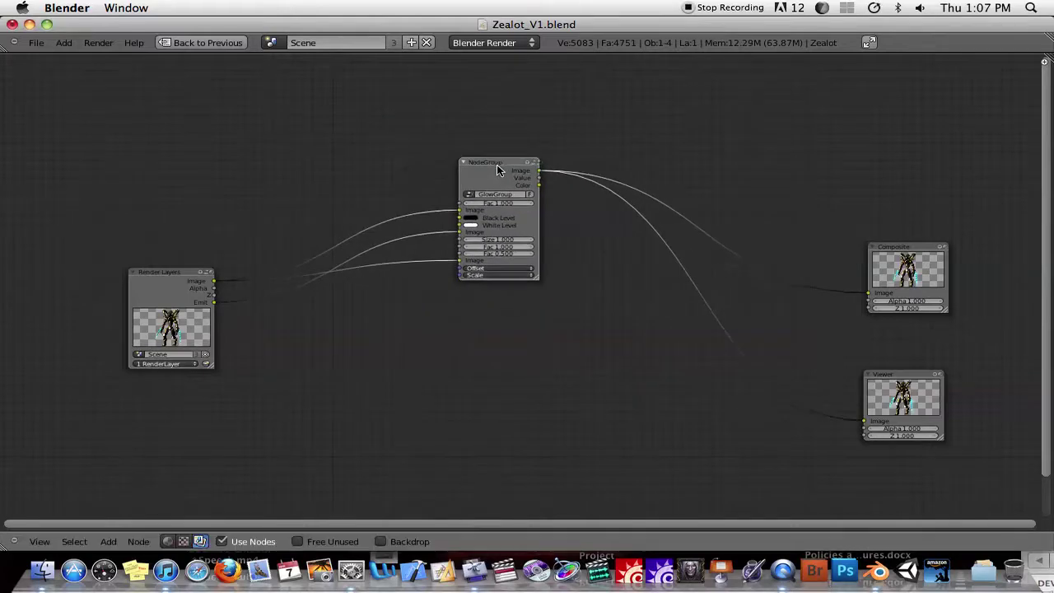
- Expand the GlowGroup to show its inner nodes, and collapse it again, moving the group node slightly up toward Render Layers
key(Tab)
key(Tab)
key(Tab)
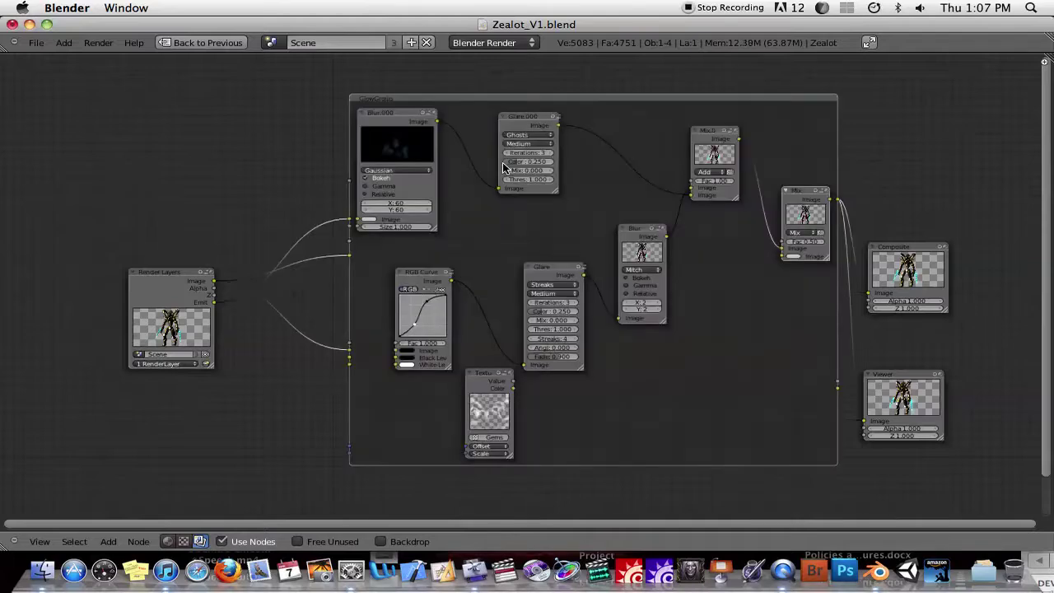
key(Tab)
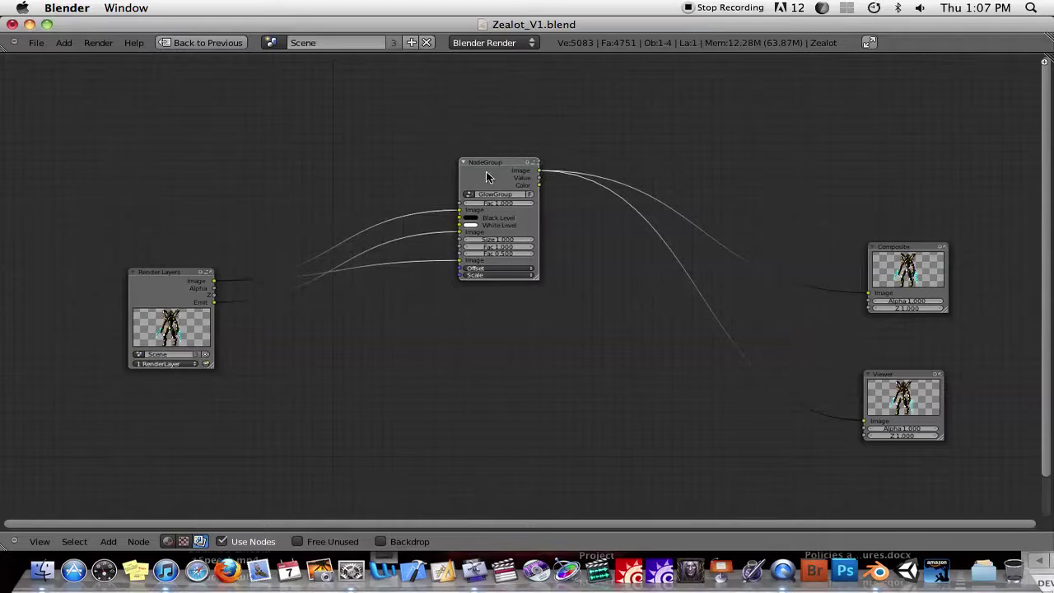
drag(490, 160, 473, 149)
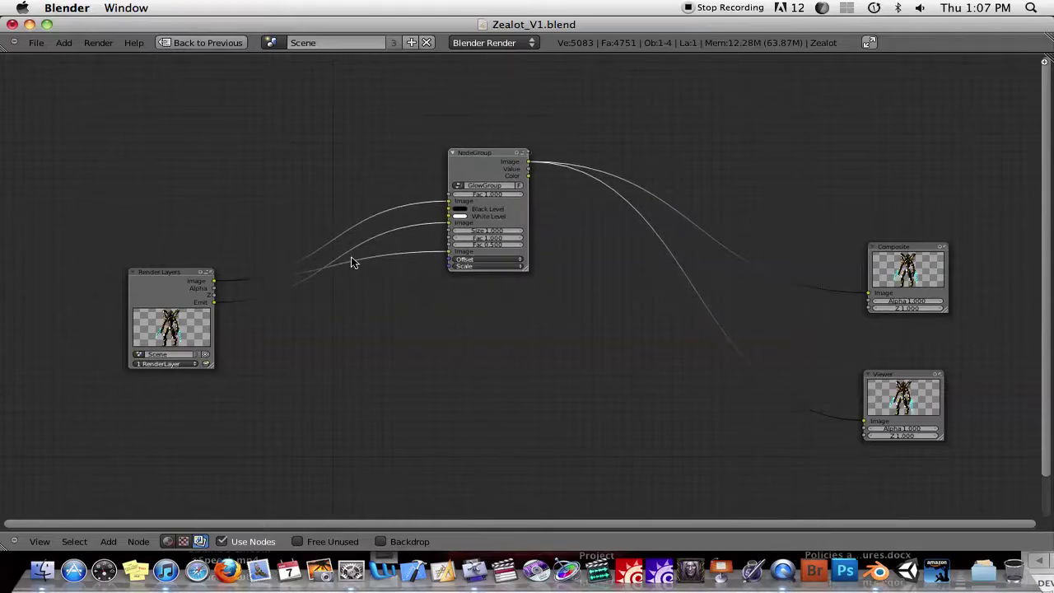